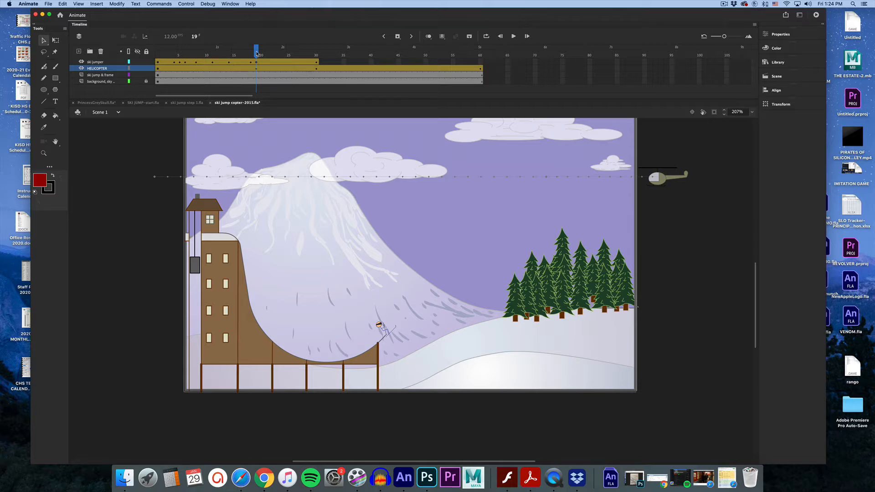
Remove the frames from frame 19 onward on all four layers, then extend every layer to just past the 5-second mark
mouse_move(256, 54)
mouse_down()
mouse_move(160, 56)
mouse_move(252, 59)
mouse_up()
mouse_move(490, 62)
mouse_down()
mouse_move(466, 80)
mouse_move(257, 83)
mouse_up()
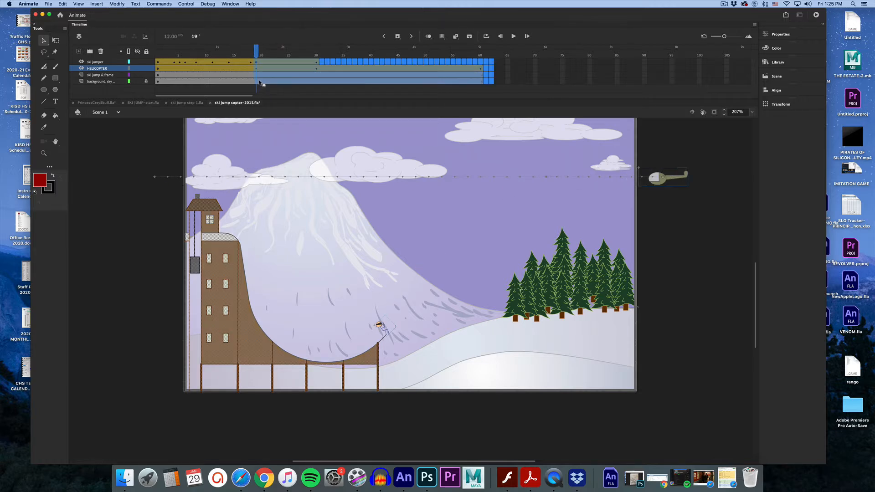
right_click(259, 83)
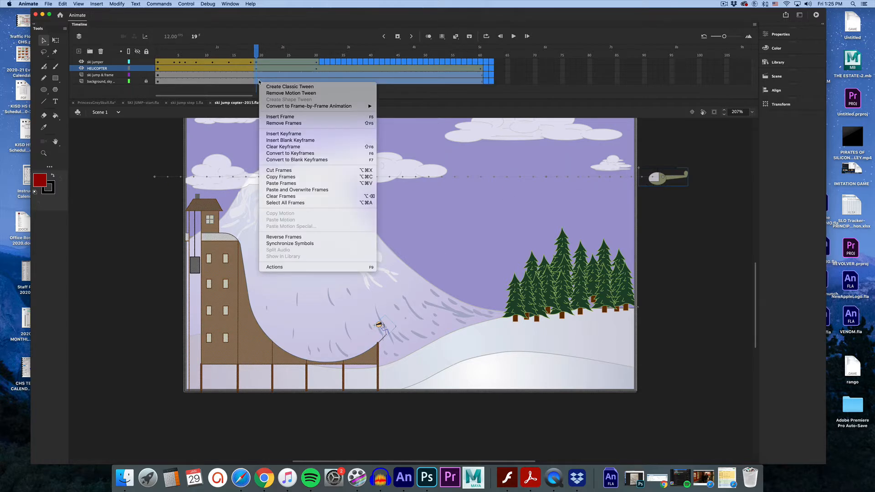
click(292, 123)
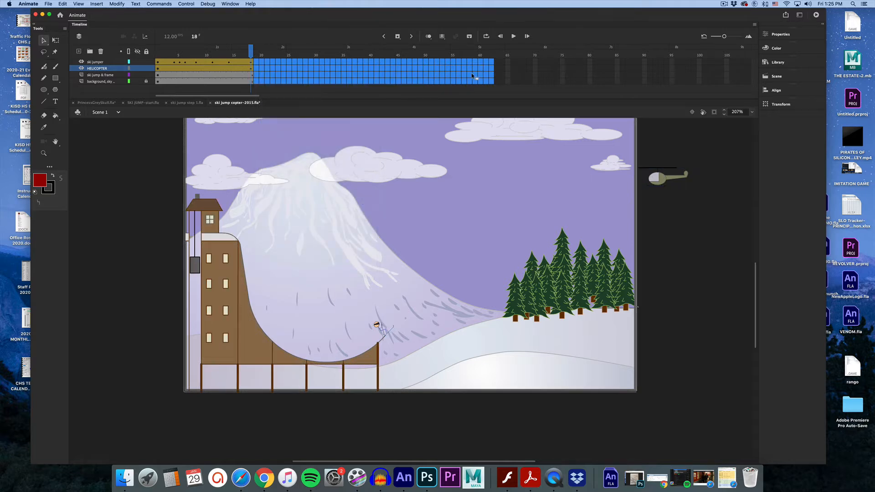
right_click(490, 64)
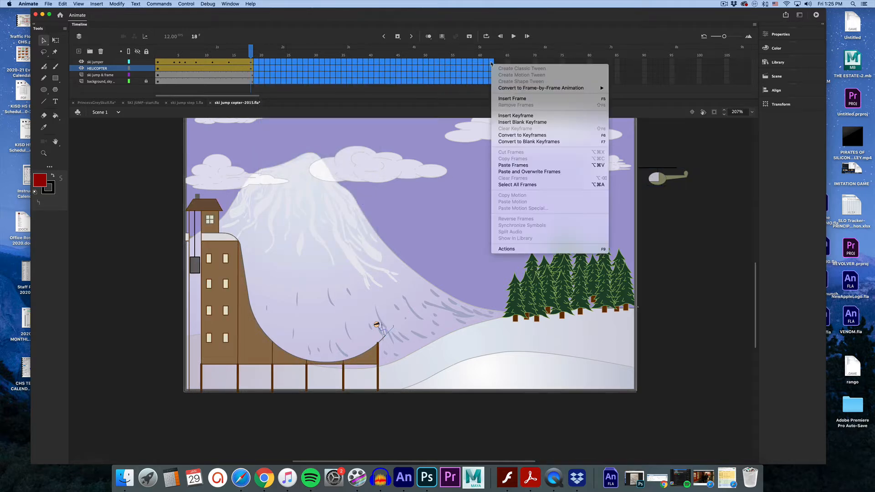
click(502, 86)
drag(491, 52, 262, 52)
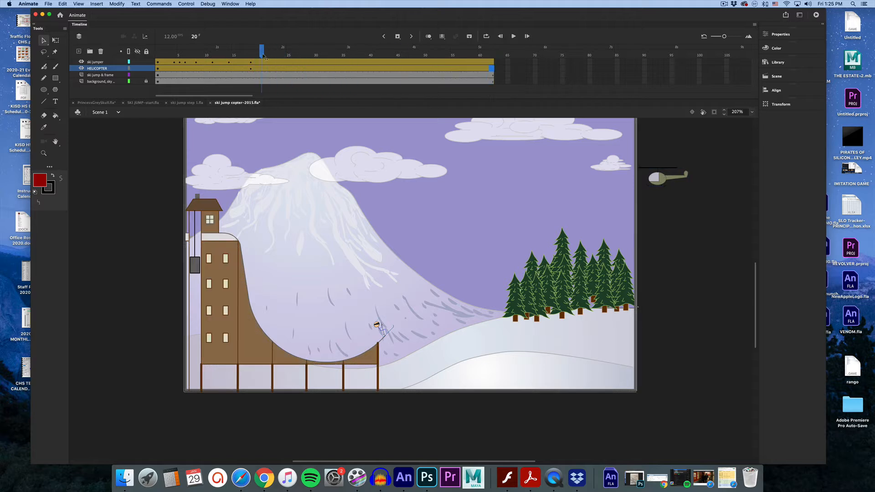
Rename the HELICOPTER layer as PORTAL
double_click(100, 68)
text(PORTAL)
key(Return)
Remove the motion tween from the PORTAL layer and delete the helicopter from the stage
right_click(243, 70)
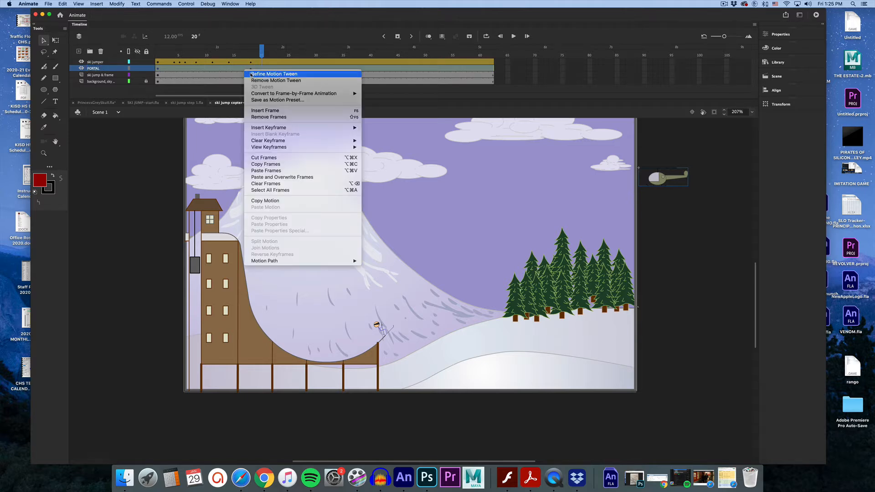
click(252, 81)
click(687, 176)
key(Delete)
Try to move the ski jumper from the end of the ramp up into the sky at frame 26
mouse_move(262, 51)
mouse_down()
mouse_move(238, 55)
mouse_move(250, 55)
mouse_up()
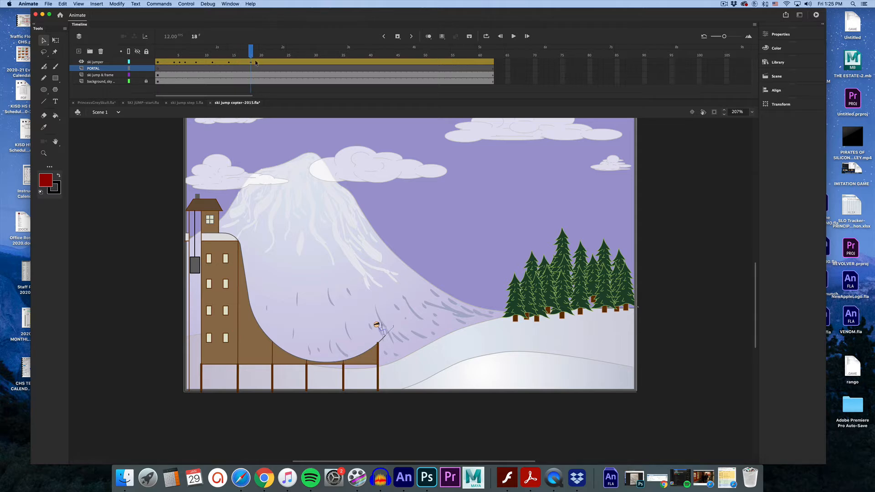
click(252, 62)
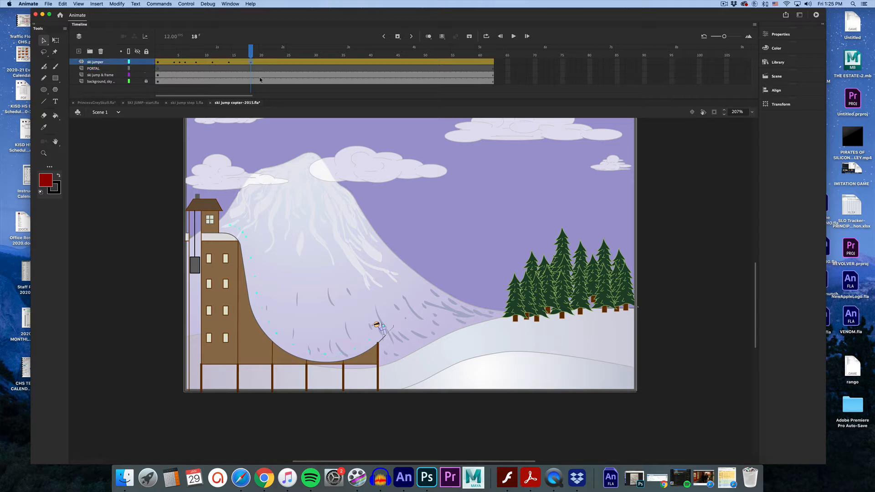
click(257, 63)
drag(256, 55, 295, 58)
drag(387, 322, 435, 170)
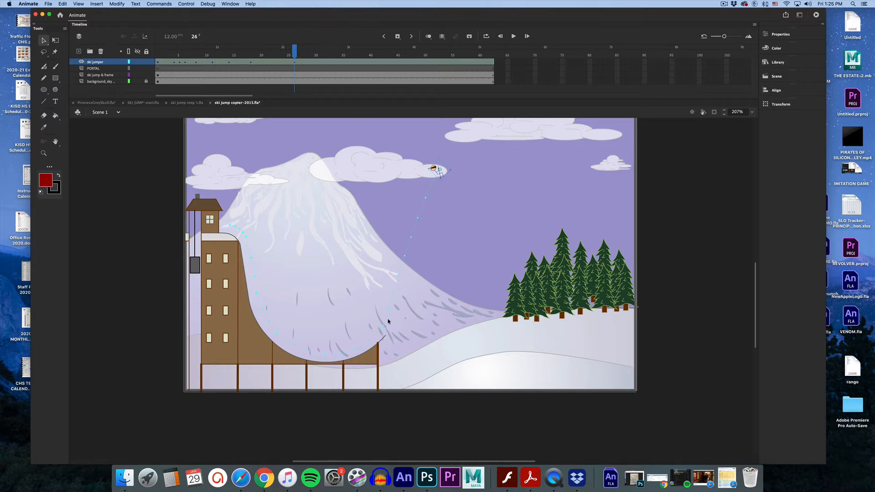
Split the ski jumper layer's motion at frame 19 and remove the motion tween from the second part
click(254, 64)
click(256, 62)
right_click(256, 63)
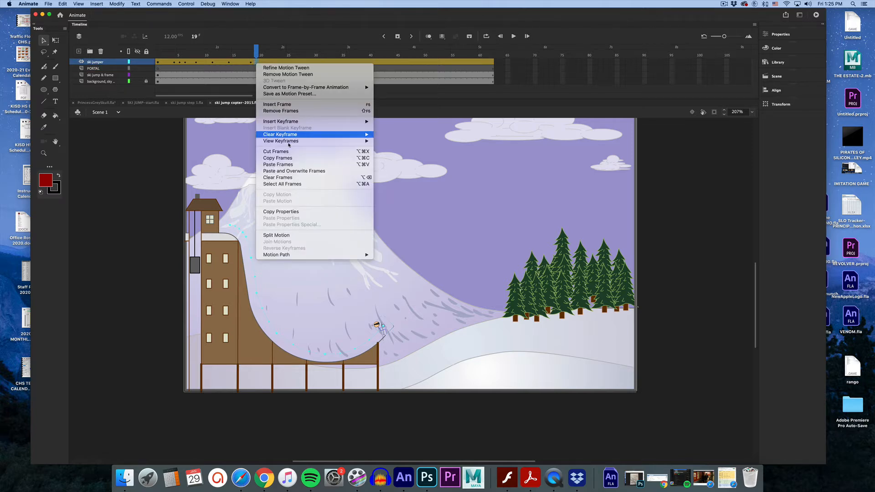
click(276, 235)
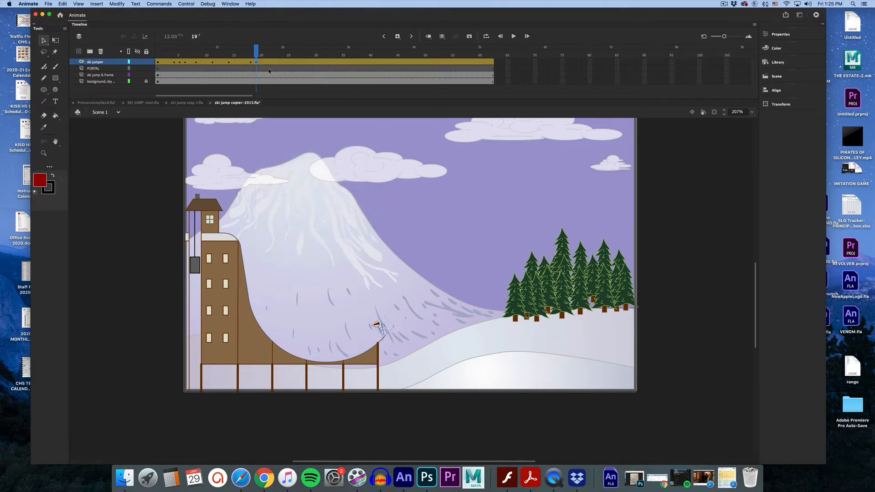
right_click(267, 63)
click(299, 75)
mouse_move(264, 51)
mouse_down()
mouse_move(157, 56)
mouse_move(256, 55)
mouse_up()
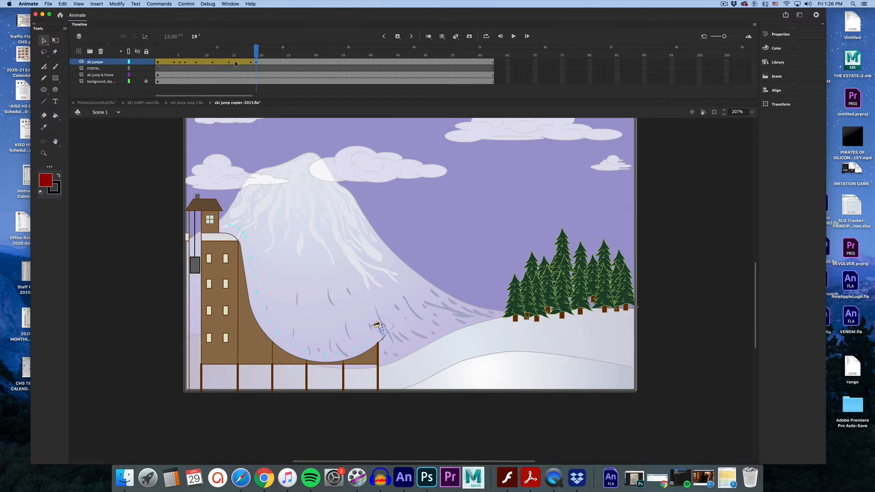
At frame 9, nudge the ski jumper three steps left toward the ramp's slope
click(186, 55)
drag(187, 55, 203, 57)
click(269, 304)
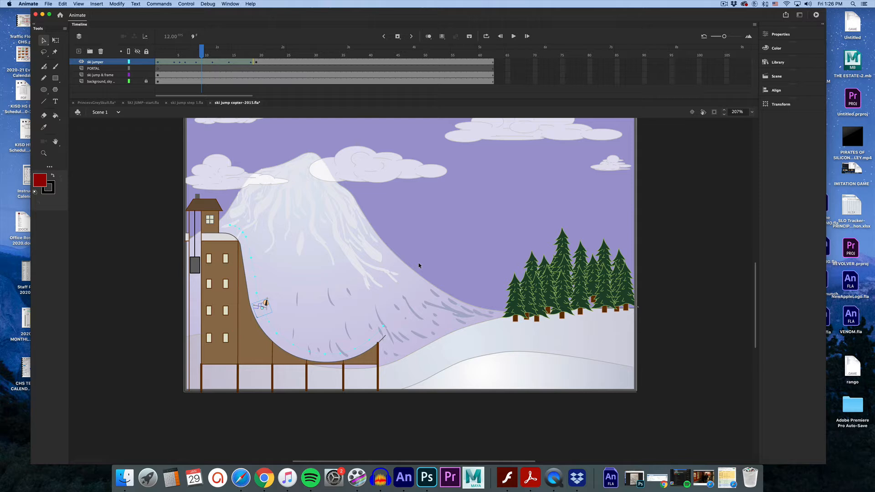
key(Left)
key(Left)
key(Left)
Create a motion tween on the ski jumper layer's second span, starting at frame 19
drag(203, 52, 262, 56)
click(256, 62)
right_click(256, 62)
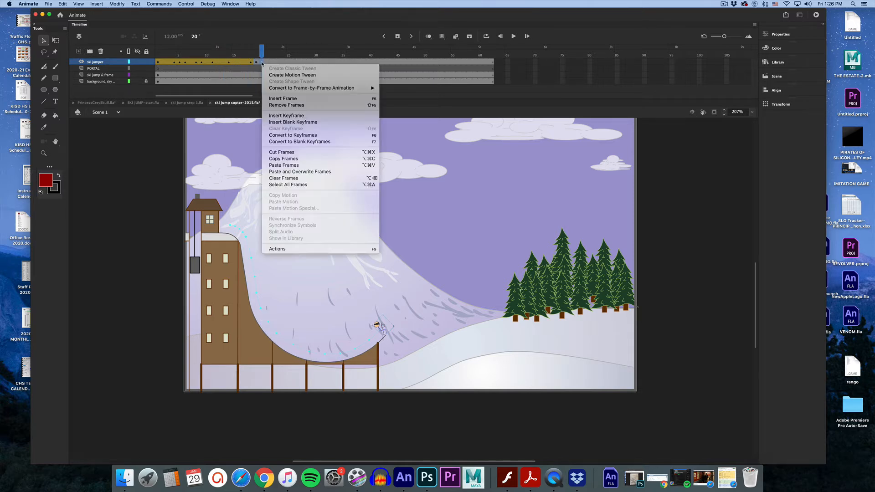
click(268, 74)
At frame 27, move the ski jumper into the sky above the trees and bend the flight path into a slight curve
drag(265, 57, 302, 57)
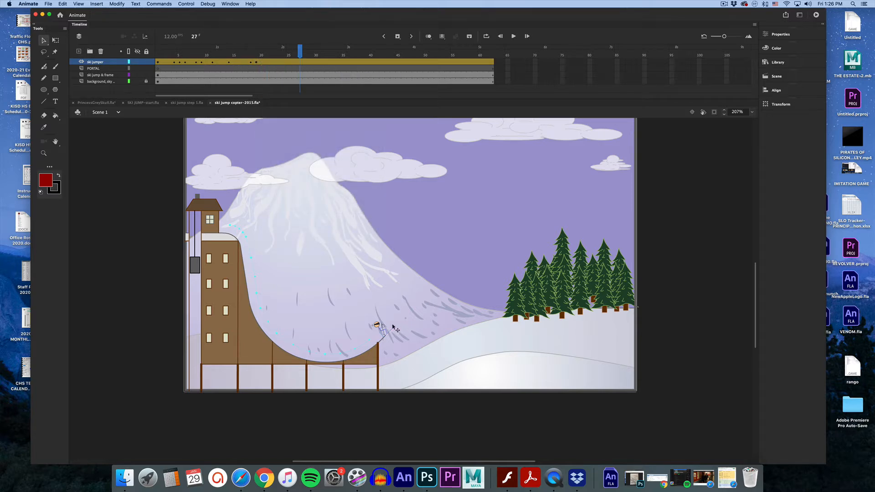
drag(378, 327, 499, 178)
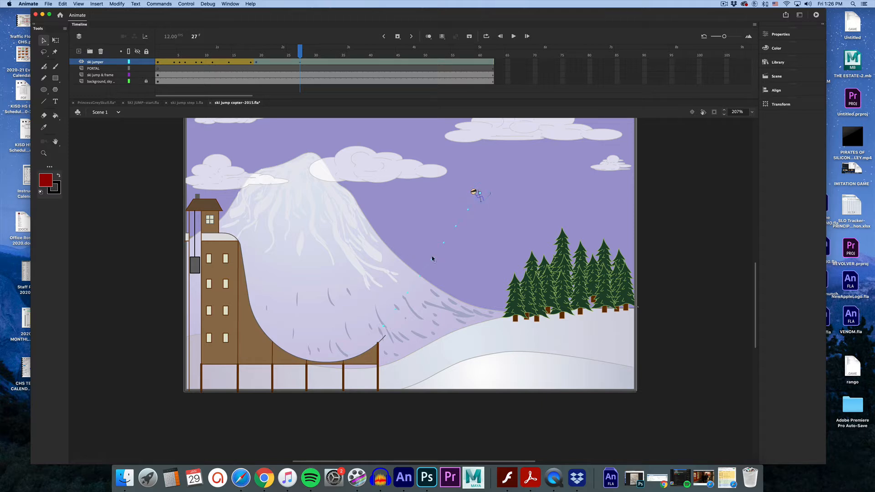
drag(433, 259, 422, 248)
Insert a keyframe on the PORTAL layer at frame 25
click(300, 68)
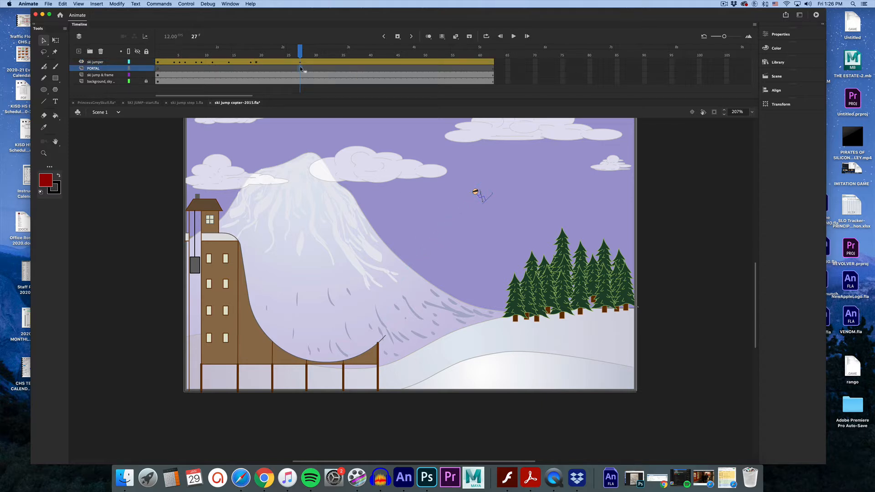
click(288, 68)
right_click(288, 68)
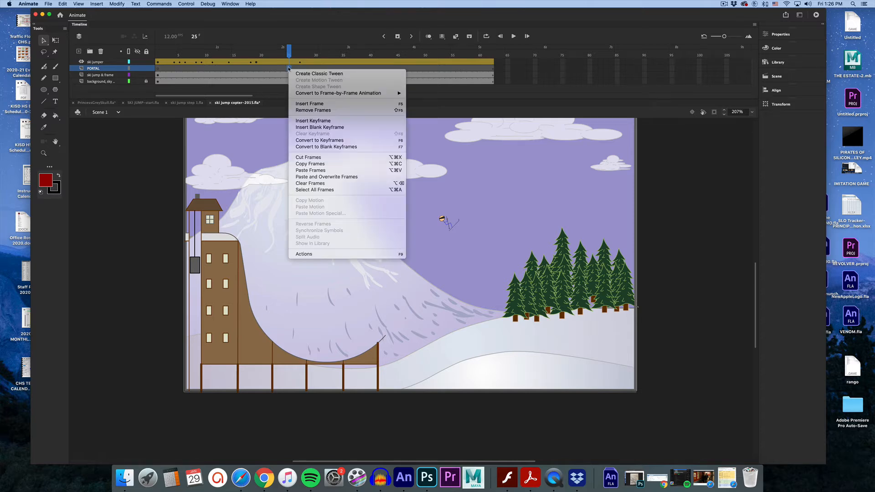
click(302, 121)
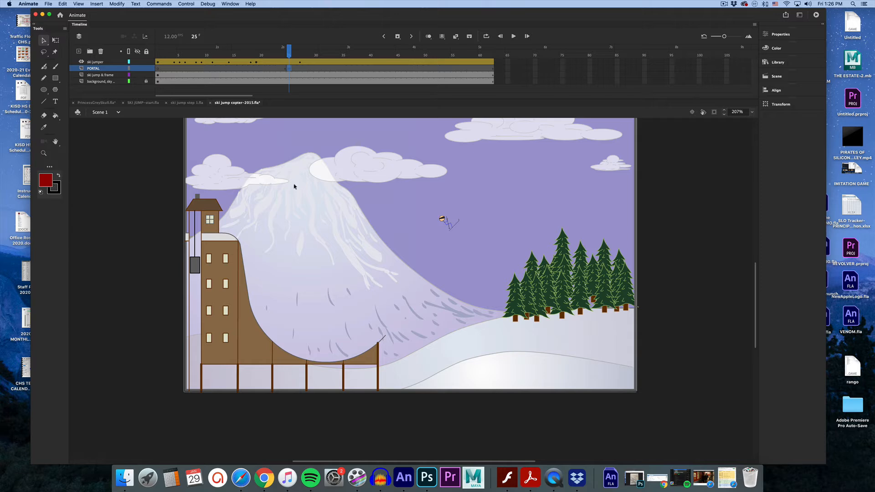
Set the fill to a radial gradient running from bright blue (0F35F1) at the centre to teal at the outer edge
click(794, 49)
click(683, 61)
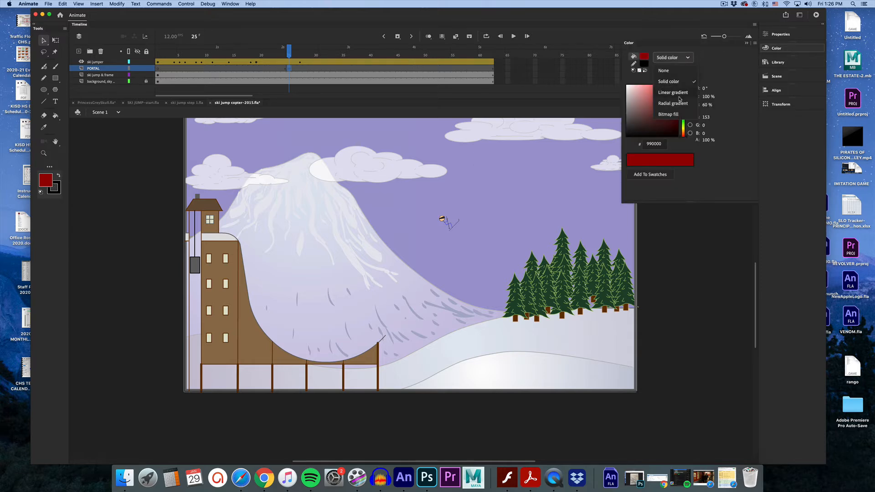
click(672, 103)
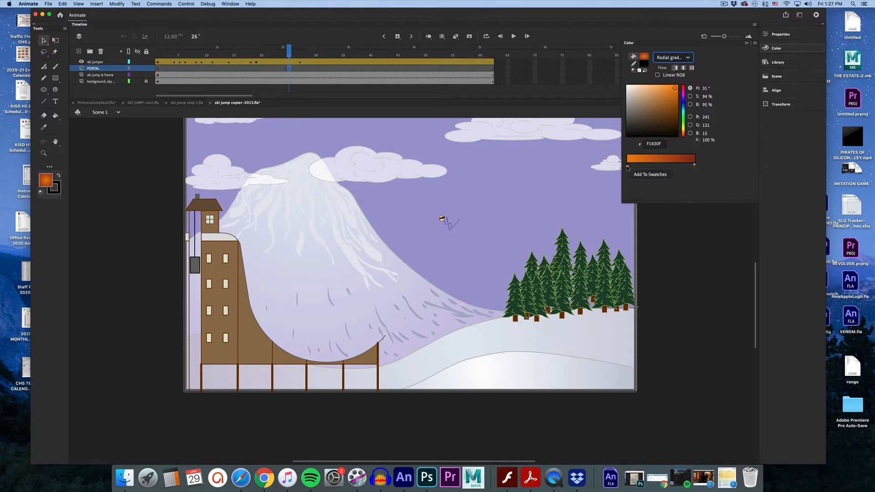
click(682, 106)
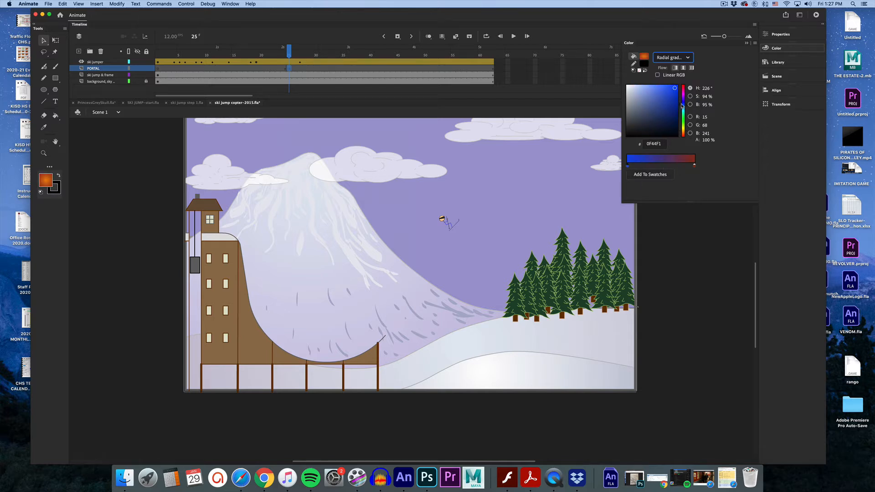
click(694, 165)
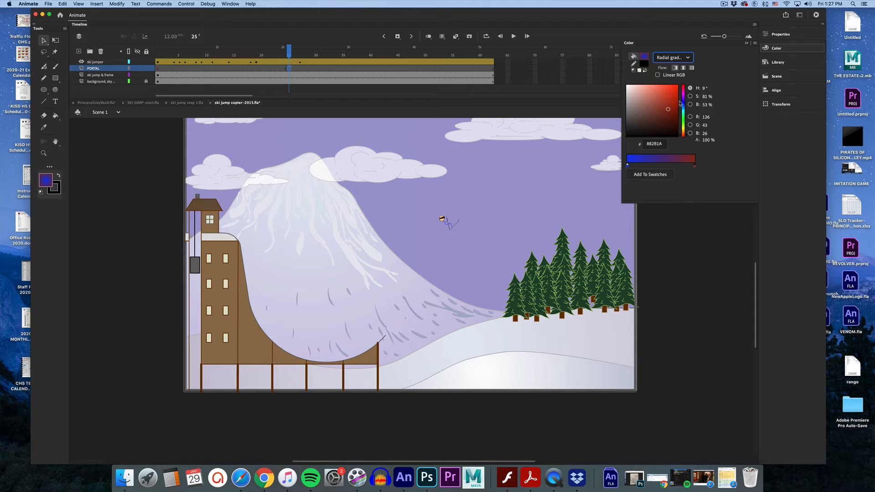
click(682, 105)
drag(682, 104, 682, 110)
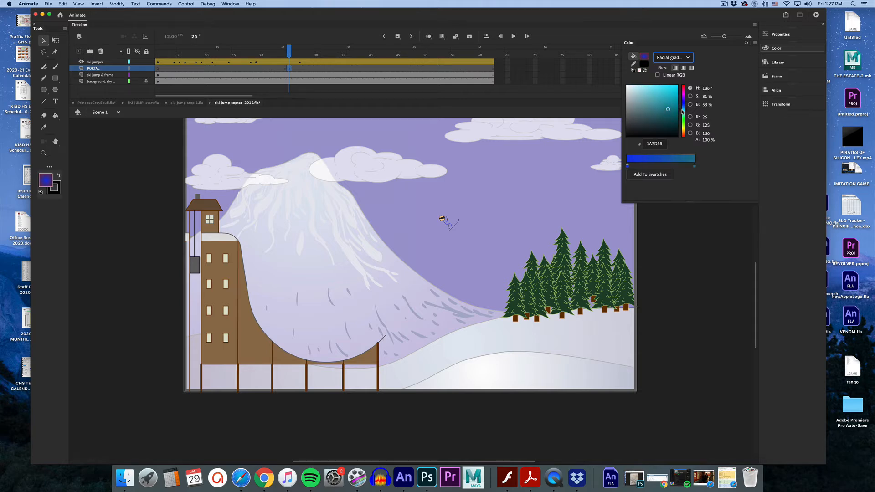
Add a teal colour stop near the middle of the gradient and set the outer stop's alpha to 0%
drag(694, 165, 665, 165)
click(694, 167)
click(705, 139)
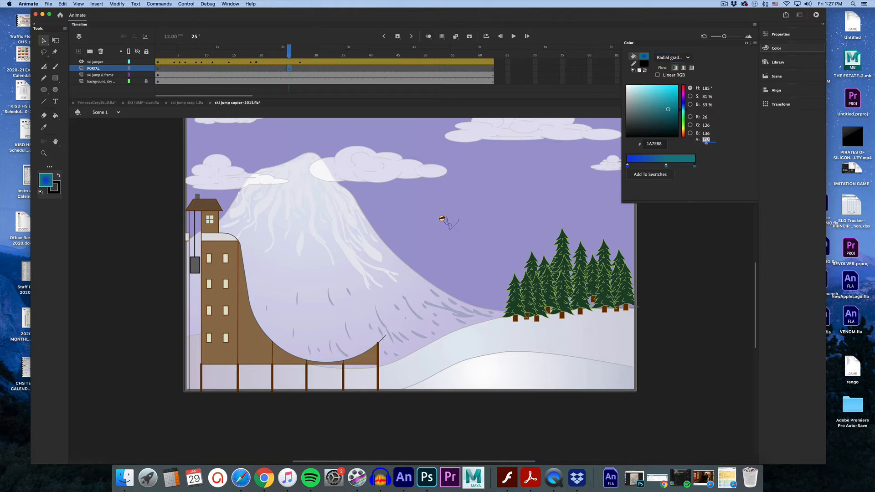
text(0)
key(Return)
Draw a tall, narrow oval without a stroke over the ski jumper at frame 27 on the PORTAL layer
click(43, 89)
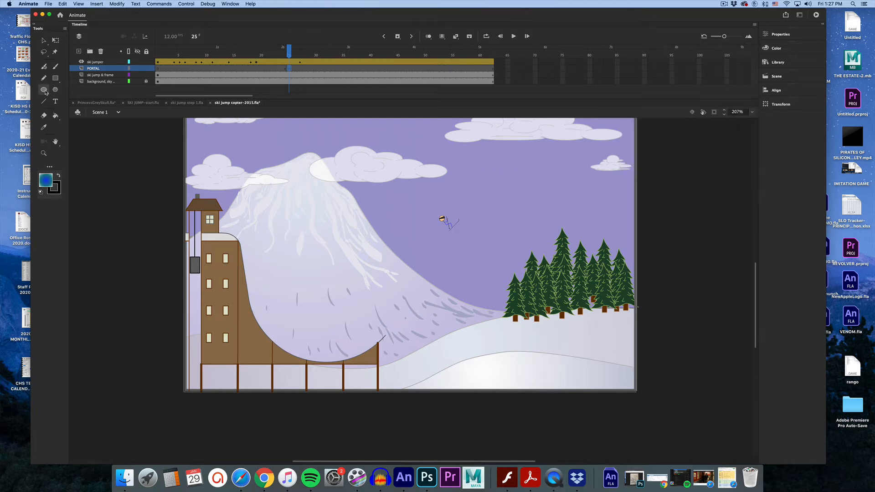
click(52, 186)
click(166, 200)
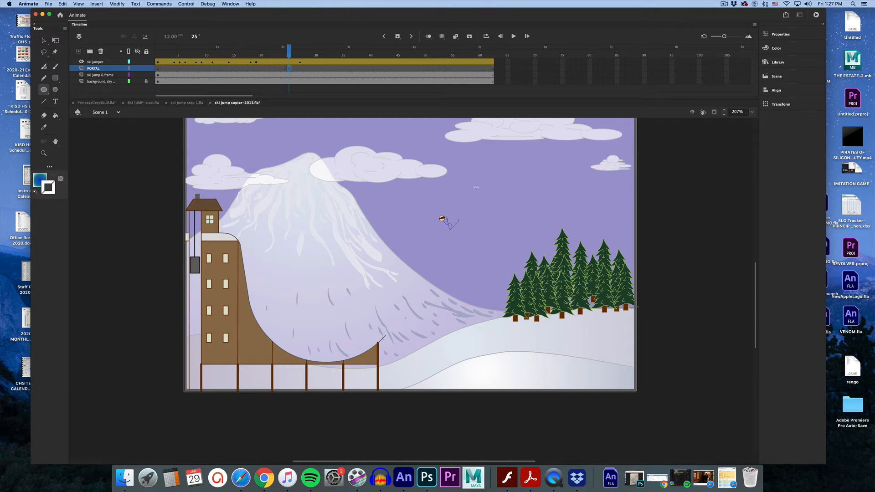
click(300, 56)
drag(475, 173, 493, 218)
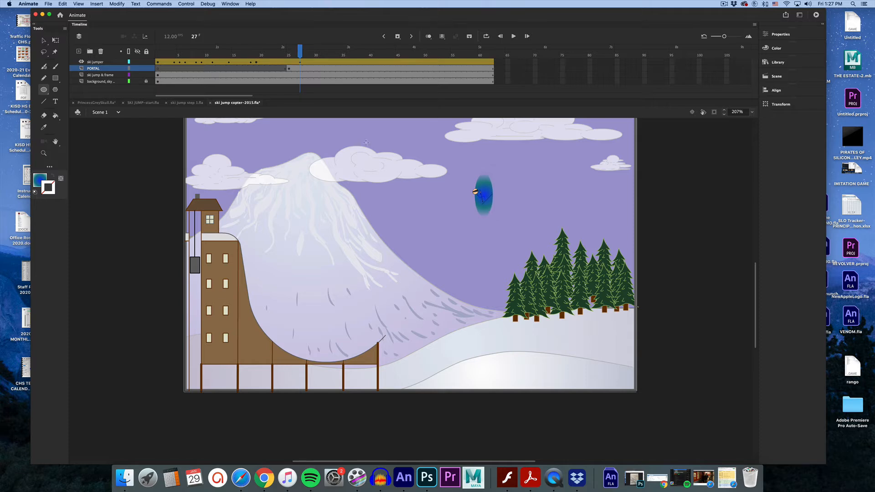
Try to insert a keyframe on the PORTAL layer at frame 27
click(45, 41)
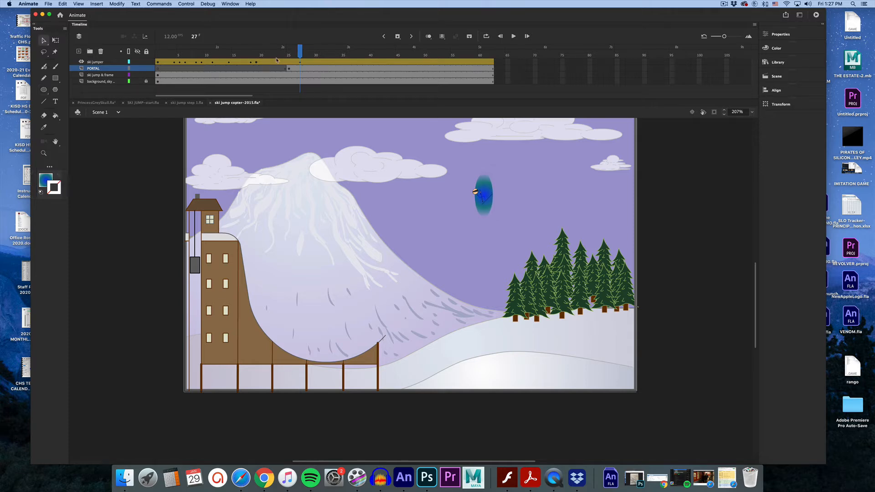
right_click(300, 69)
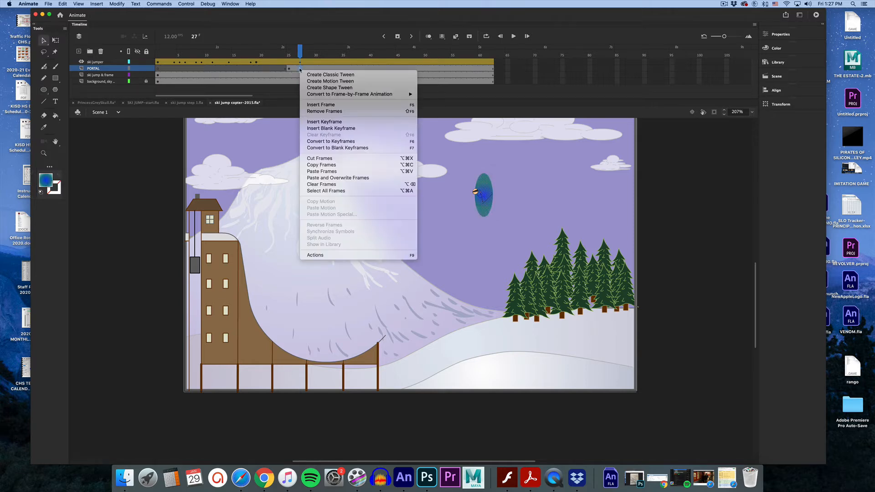
click(318, 122)
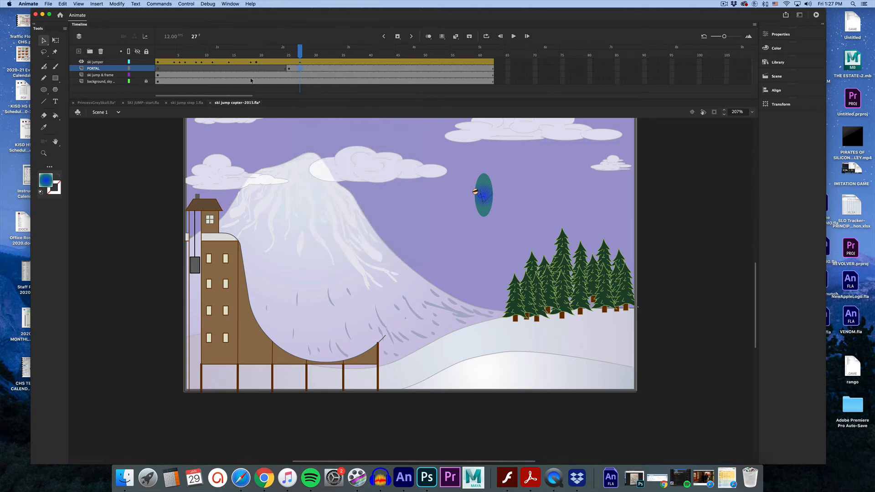
click(127, 184)
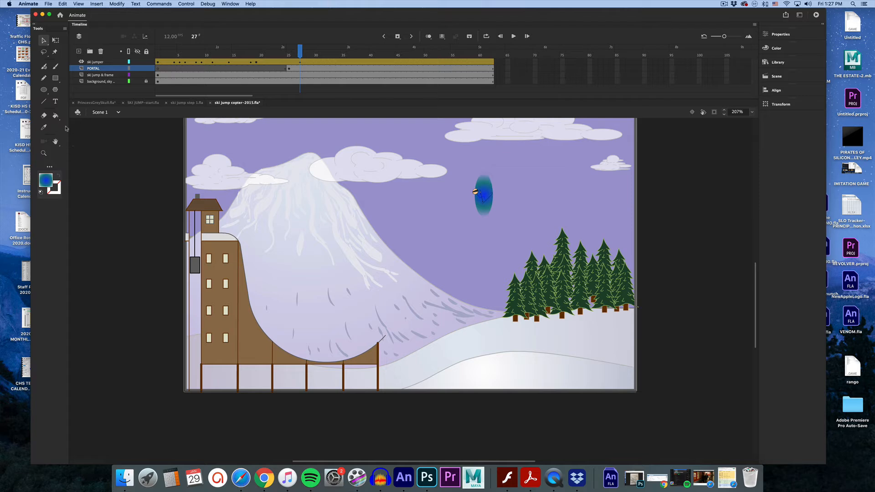
Ready the Classic Brush with a solid, lighter blue fill for painting portal details
click(55, 67)
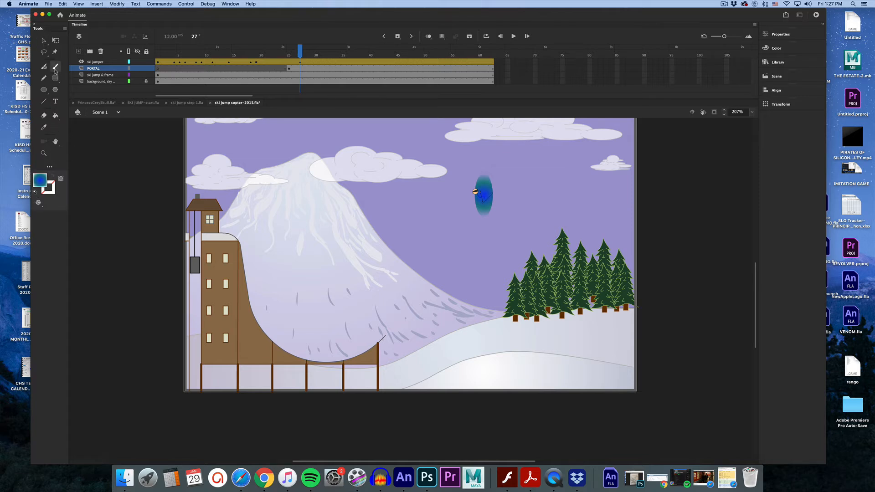
click(44, 182)
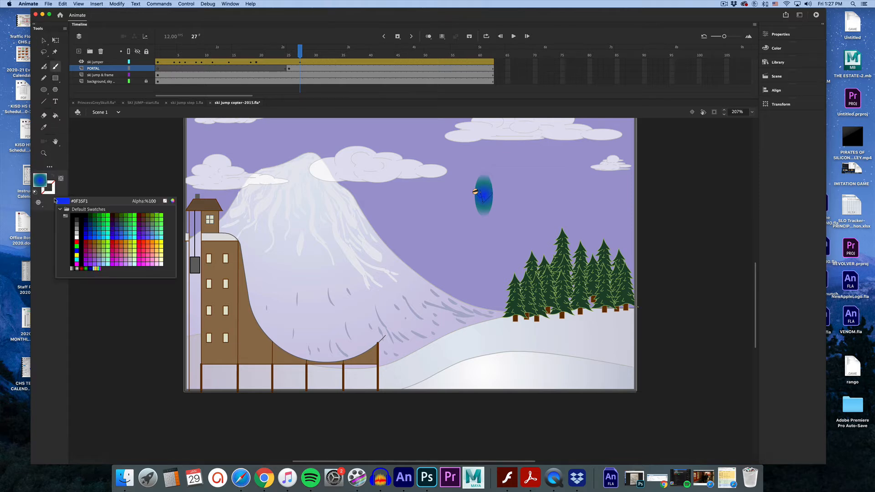
click(102, 236)
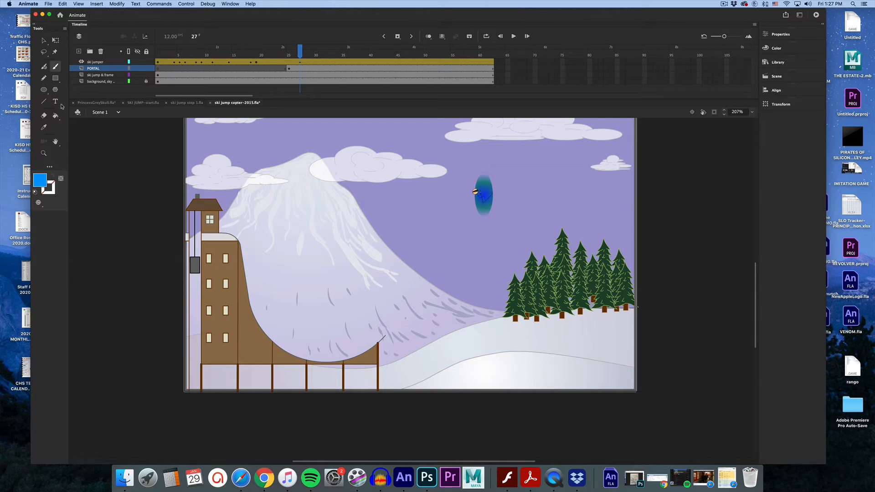
Try a swirl stroke inside the portal with the brush size reduced to 4, and undo it
click(780, 35)
drag(670, 159, 665, 159)
click(483, 189)
drag(483, 187, 489, 208)
key(super+z)
Set the brush size to 2 and paint thin concentric swirl lines inside the portal oval
click(783, 35)
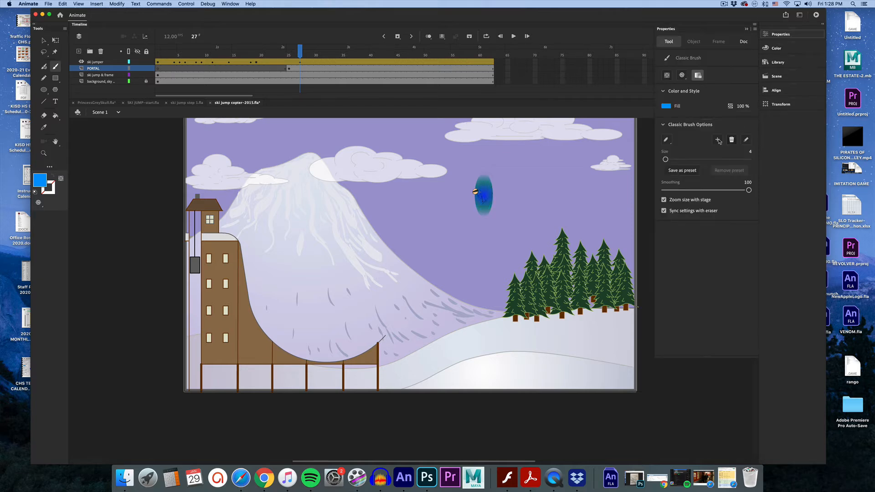
click(672, 141)
click(671, 167)
click(750, 151)
text(2)
key(Return)
drag(486, 181, 489, 194)
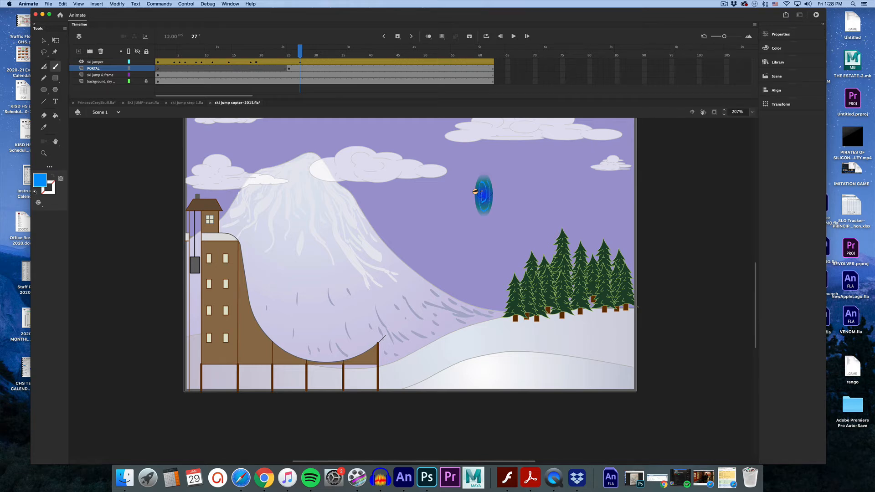
Insert keyframes on the PORTAL layer at frames 27 and 26
click(289, 68)
click(300, 69)
right_click(301, 68)
click(321, 121)
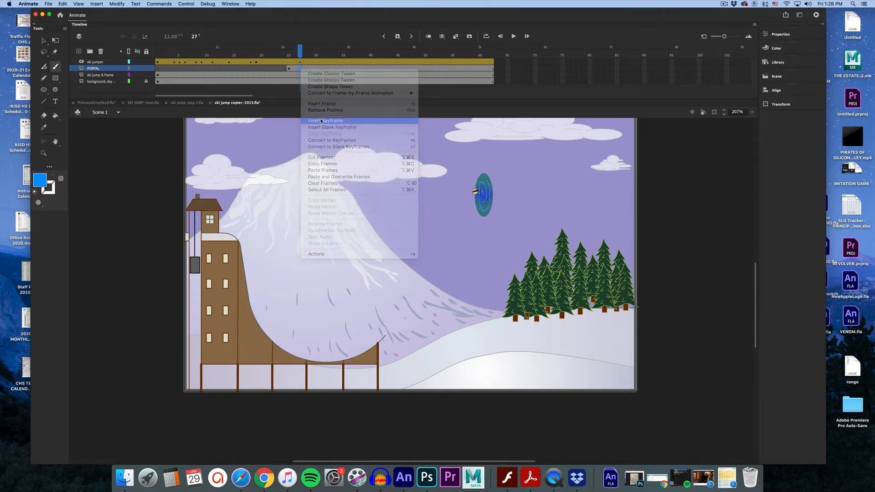
click(295, 68)
right_click(296, 69)
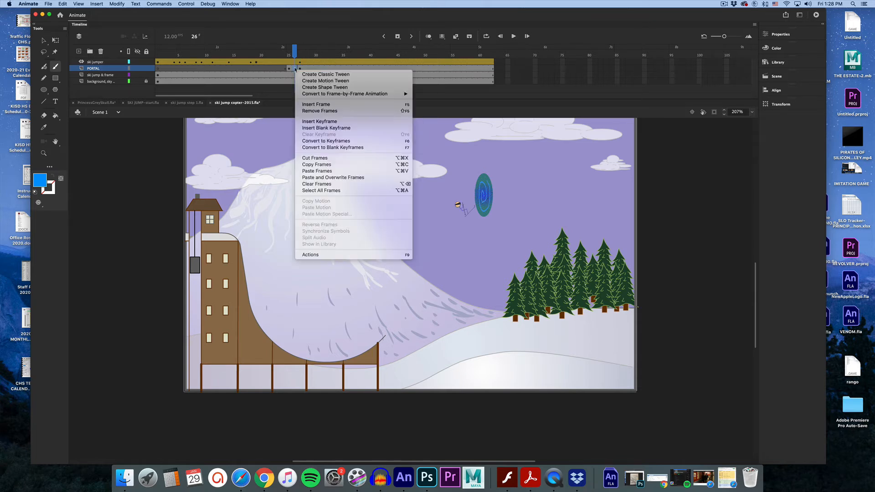
click(308, 120)
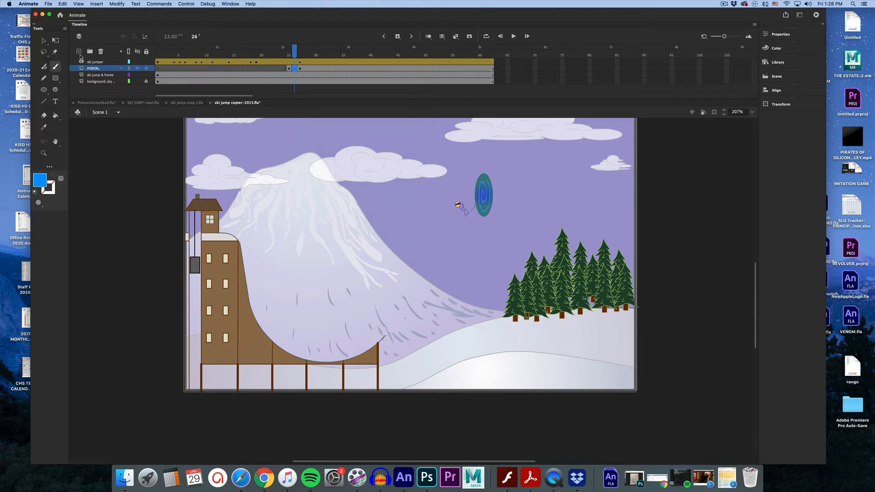
Scale the portal around its centre to about half size at frame 26 and about a third at frame 25
click(55, 40)
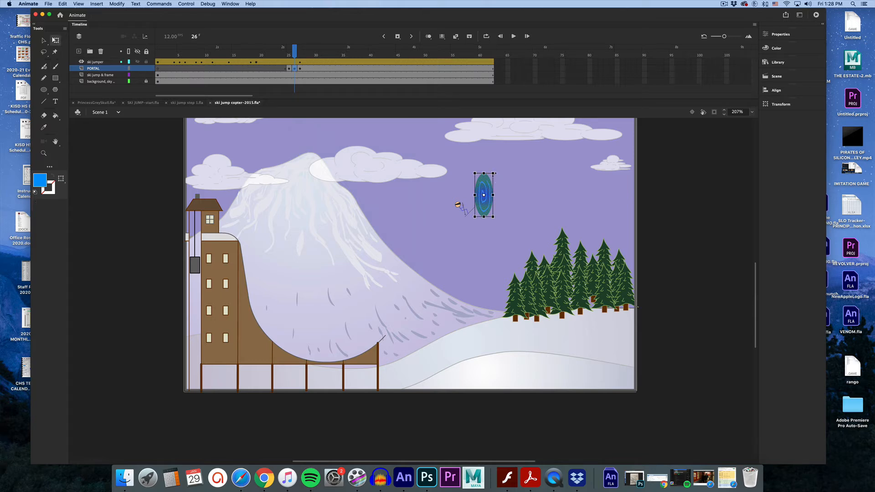
drag(493, 174, 489, 185)
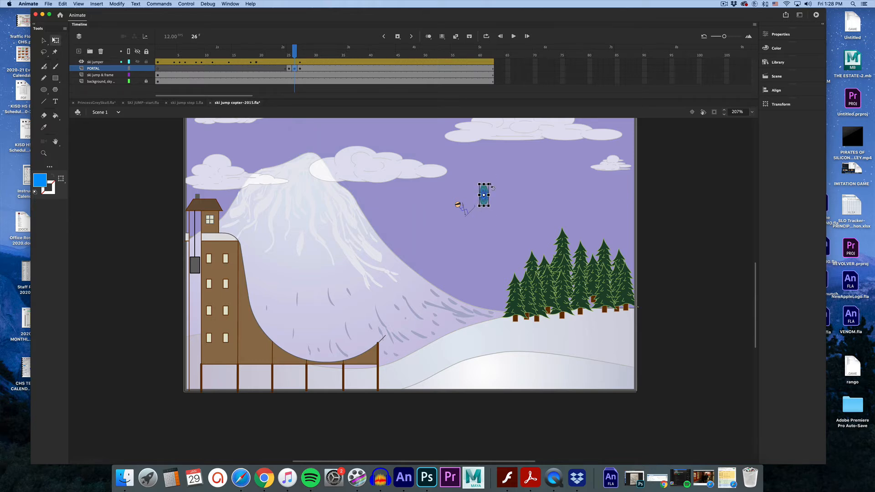
click(289, 69)
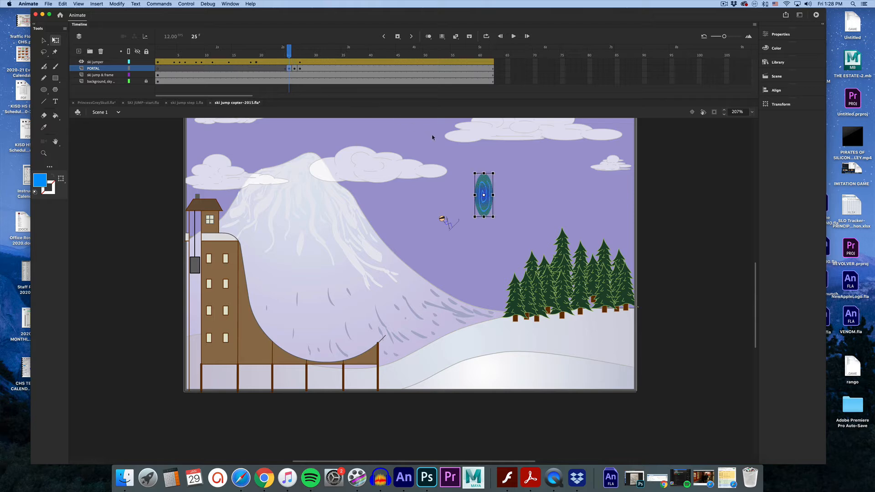
drag(493, 174, 488, 187)
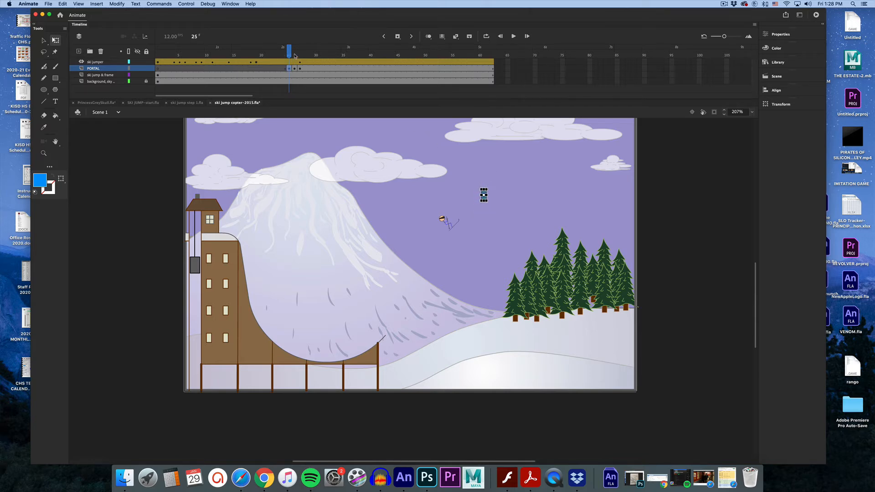
mouse_move(295, 55)
mouse_down()
mouse_move(285, 55)
mouse_move(311, 57)
mouse_up()
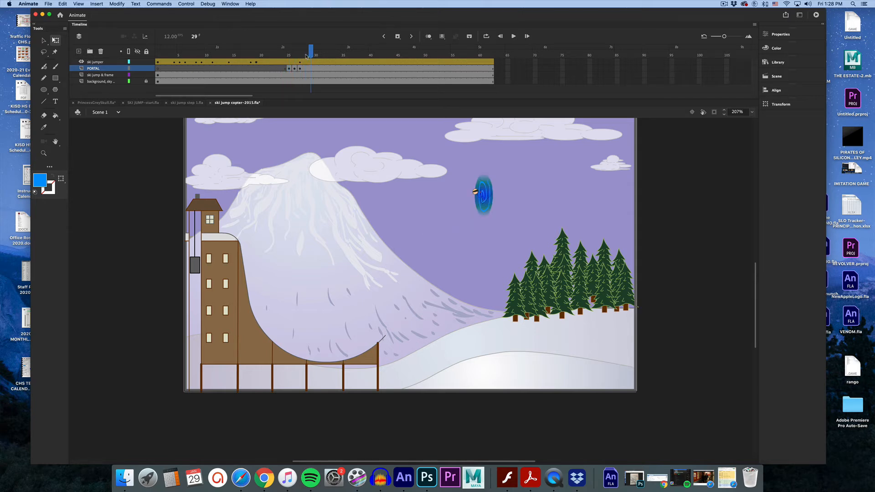
Remove all frames from frame 28 onward on the ski jumper layer
click(306, 69)
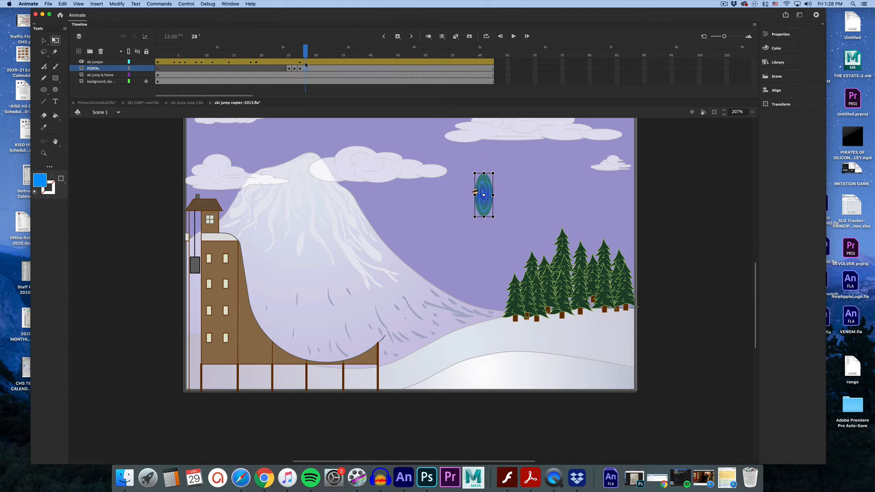
drag(499, 62, 307, 63)
right_click(306, 63)
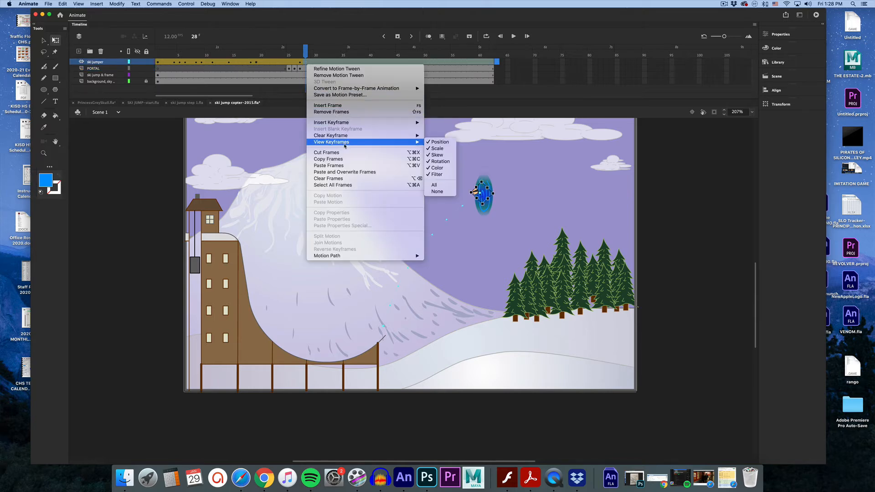
click(344, 112)
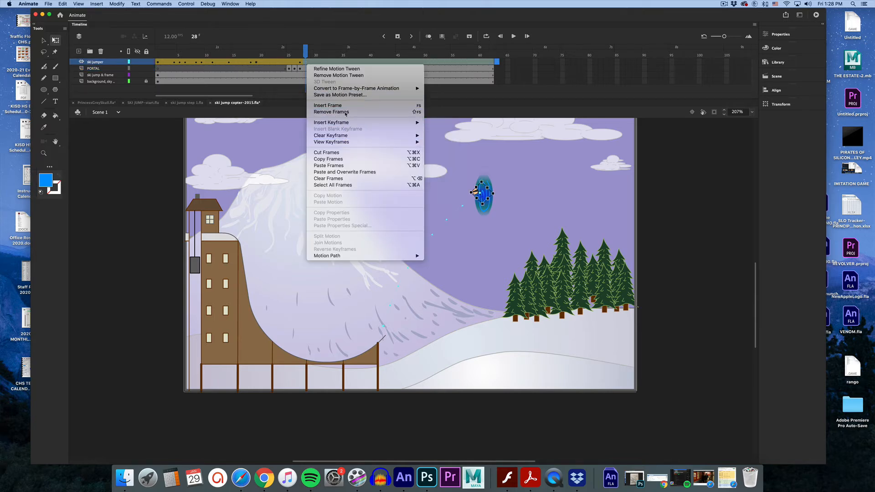
Remove all frames from frame 28 onward on the PORTAL layer
click(305, 69)
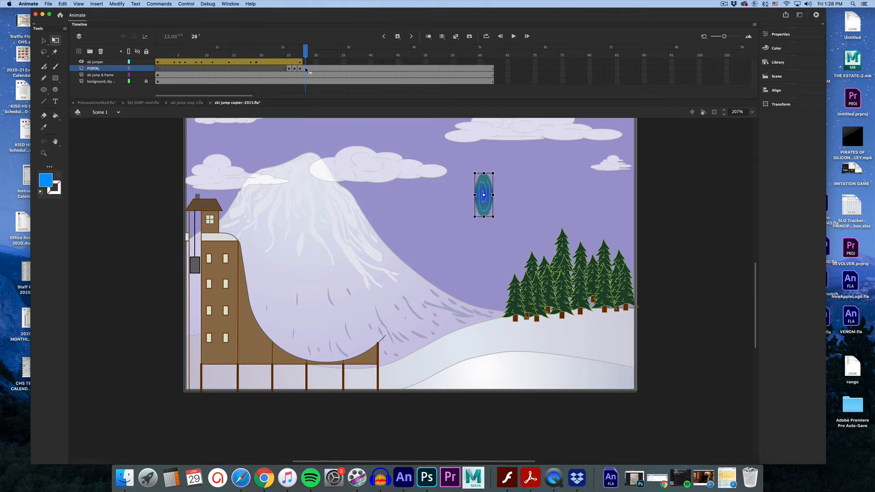
drag(484, 71, 309, 69)
right_click(308, 70)
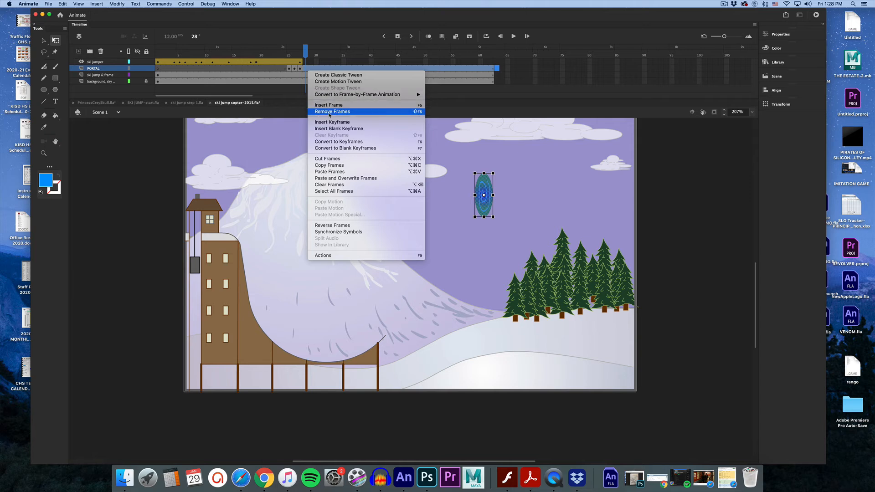
click(332, 111)
Copy the two smaller portal keyframes at frames 25 and 26 to frames 28 and 29 in reverse order, so the portal shrinks away
click(295, 69)
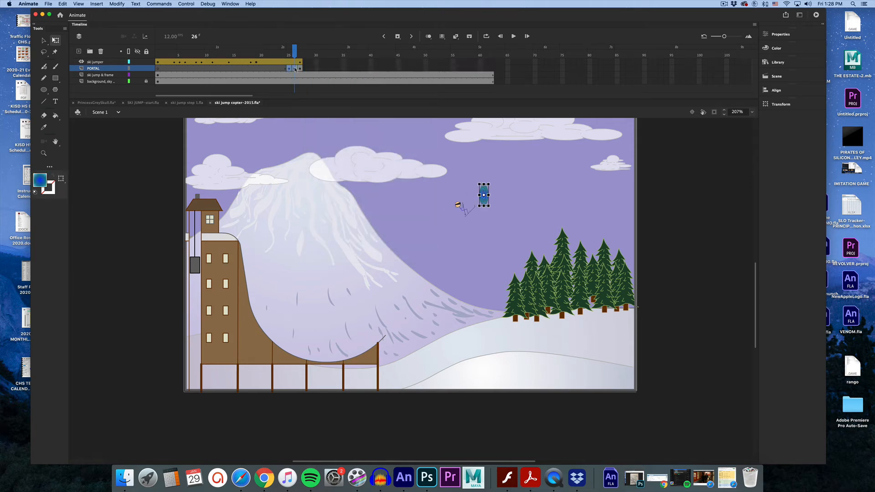
right_click(295, 69)
click(304, 70)
click(305, 69)
right_click(304, 69)
click(333, 176)
right_click(304, 70)
click(335, 238)
click(43, 41)
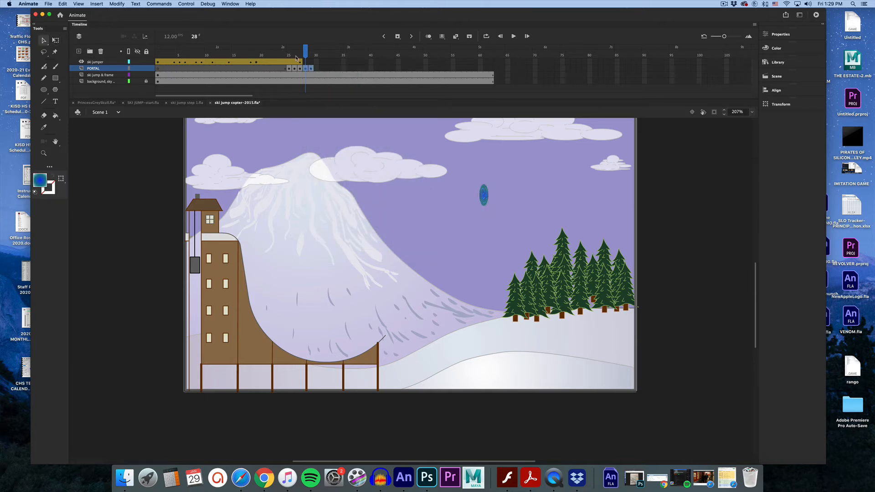
drag(296, 57, 312, 70)
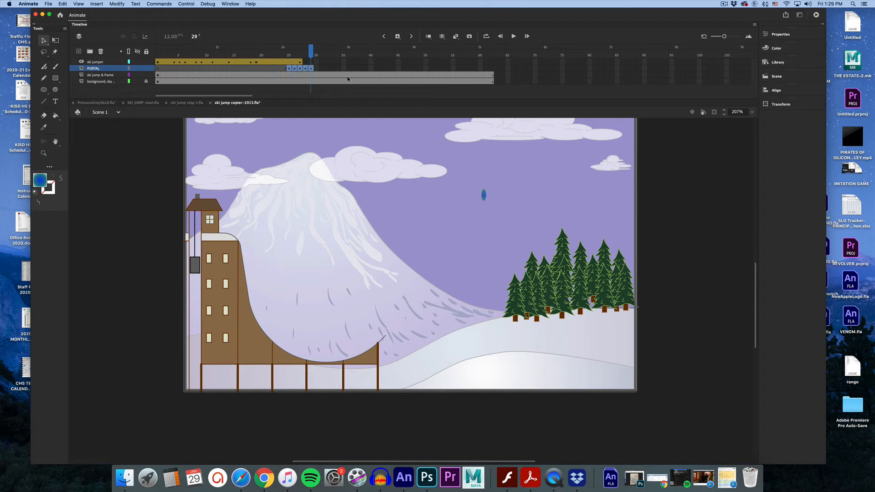
Insert a blank keyframe on the PORTAL layer at frame 30
drag(317, 55, 381, 60)
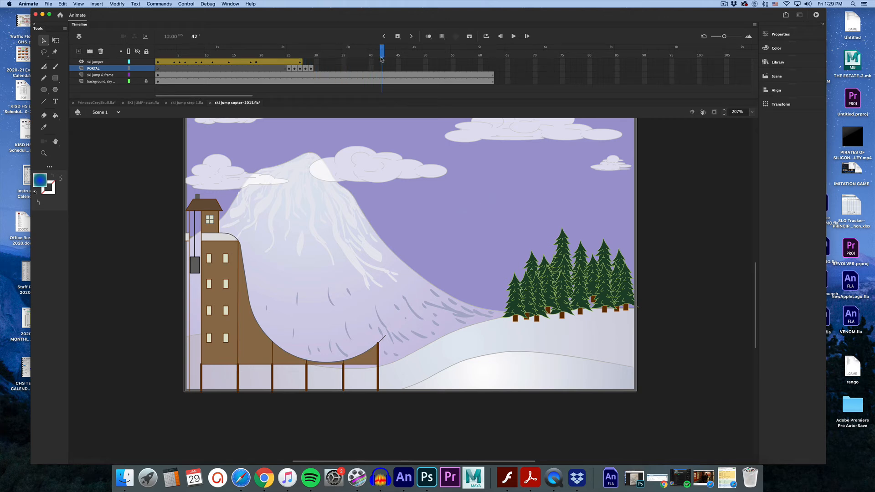
right_click(316, 69)
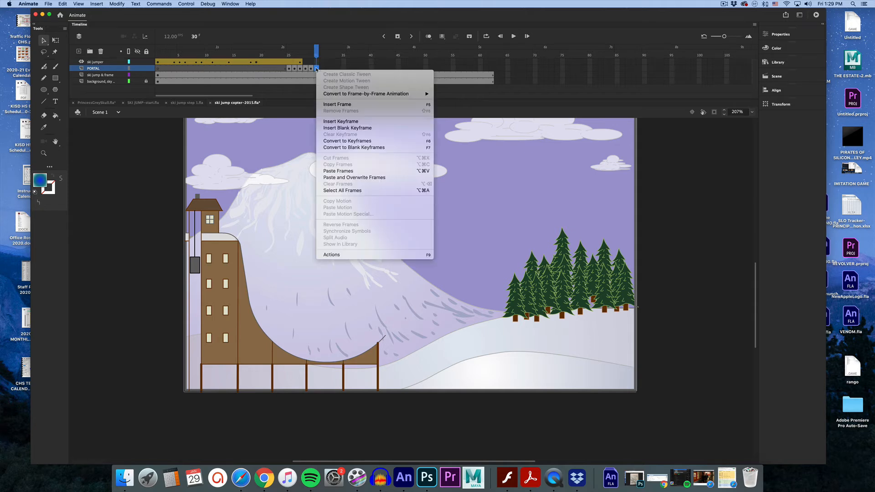
click(339, 128)
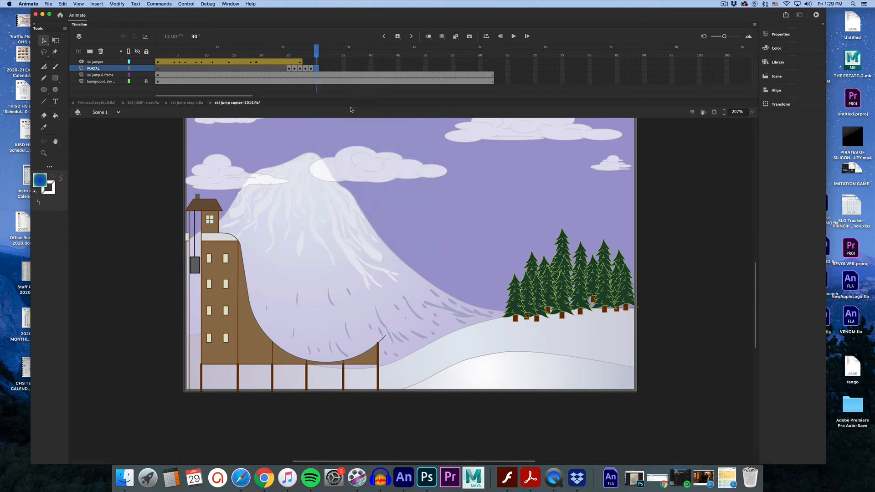
Copy the PORTAL keyframe from frame 25 to frame 40 and place the small portal horizontally in the sky above the mountain peak
click(289, 68)
right_click(289, 69)
click(326, 166)
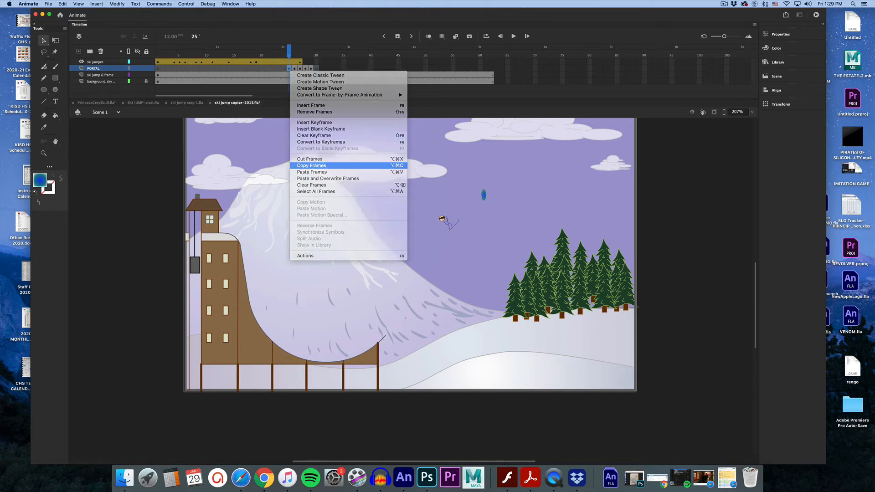
click(371, 69)
right_click(371, 69)
click(407, 174)
drag(485, 197, 328, 132)
click(55, 40)
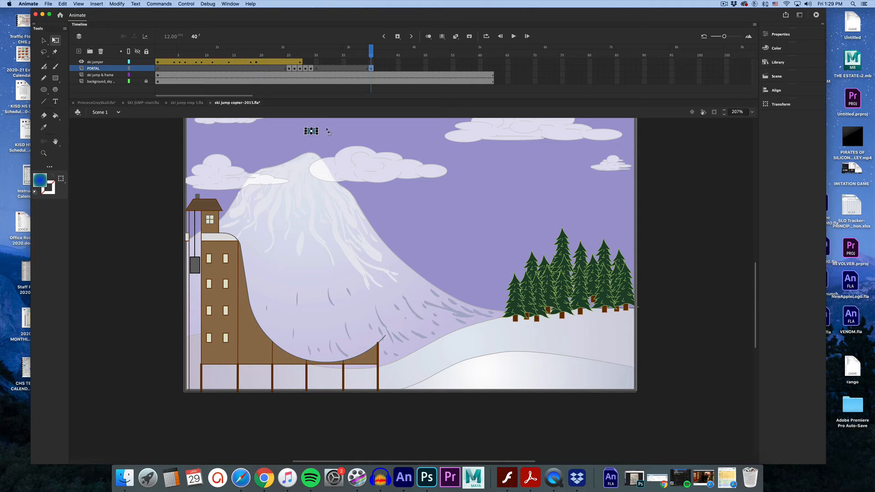
Add PORTAL keyframes at frames 41 and 42 and enlarge the horizontal portal so it opens up
click(376, 69)
right_click(377, 68)
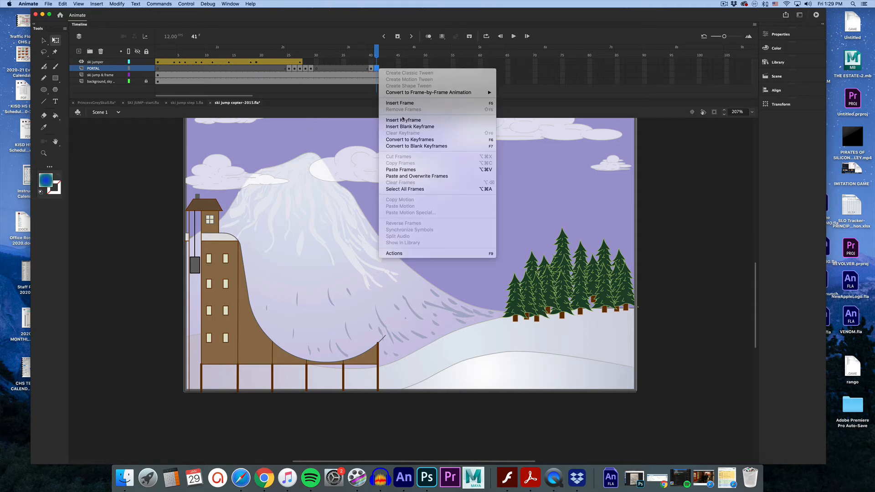
click(385, 120)
click(382, 68)
right_click(382, 69)
click(390, 120)
drag(326, 125, 328, 132)
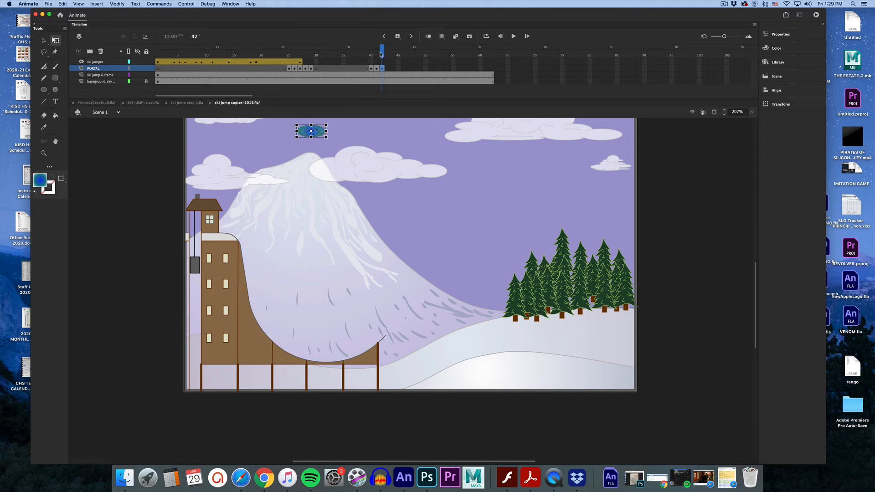
mouse_move(381, 53)
mouse_down()
mouse_move(309, 57)
mouse_move(382, 61)
mouse_up()
Insert a blank keyframe at frame 28 on the ski jumper layer and extend the empty frames to frame 39
click(158, 62)
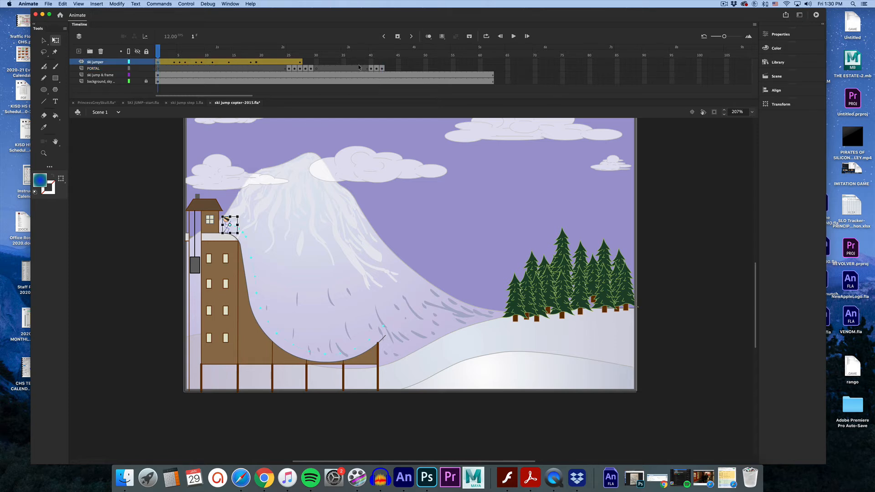
right_click(307, 63)
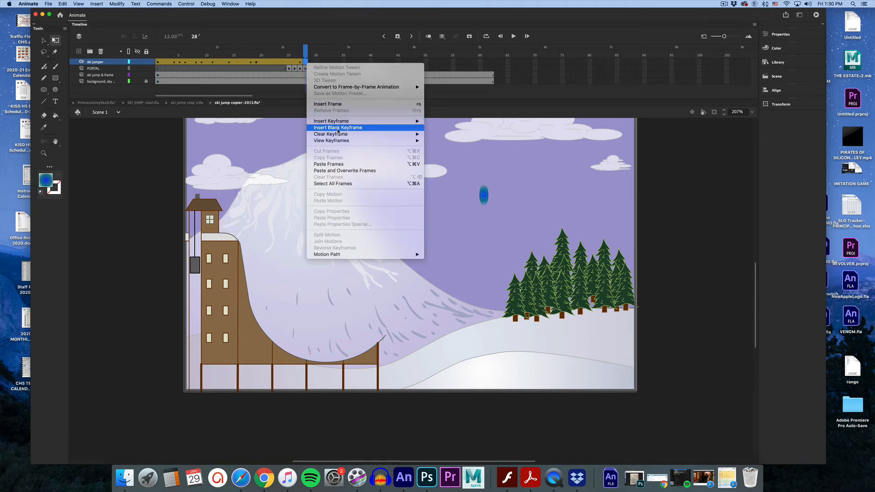
mouse_move(342, 133)
click(387, 126)
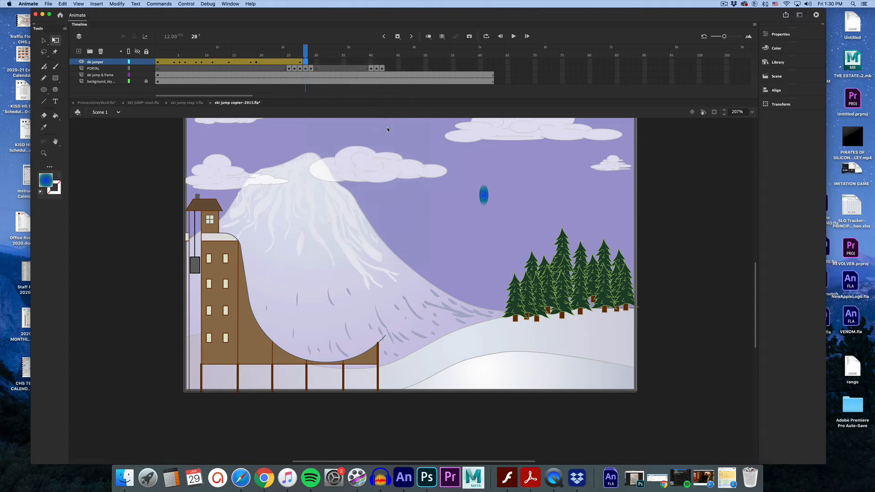
right_click(366, 63)
click(382, 98)
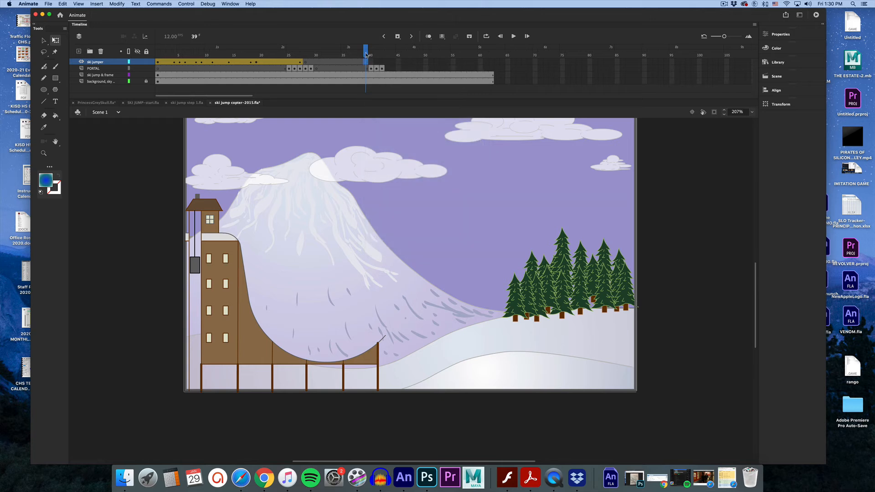
mouse_move(366, 54)
mouse_down()
mouse_move(310, 55)
mouse_move(360, 55)
mouse_up()
Insert a keyframe at frame 40 on the ski jumper layer and place the skier symbol from the library on the small portal
right_click(372, 62)
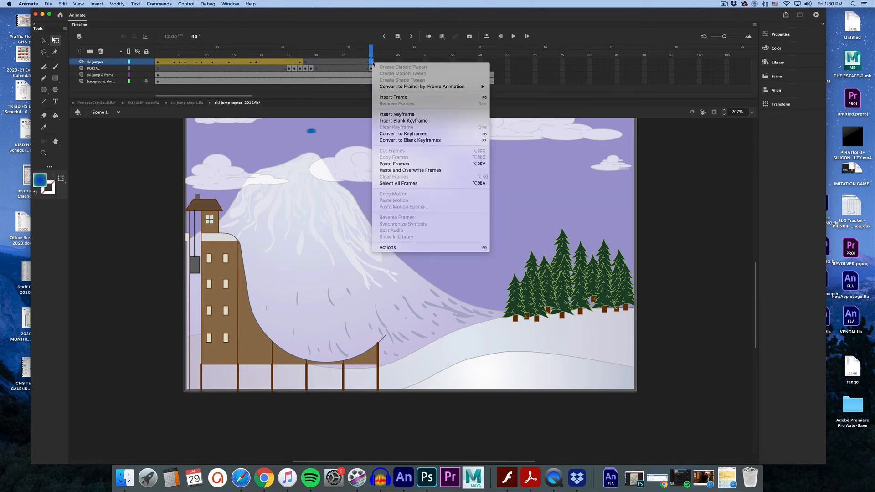
click(391, 114)
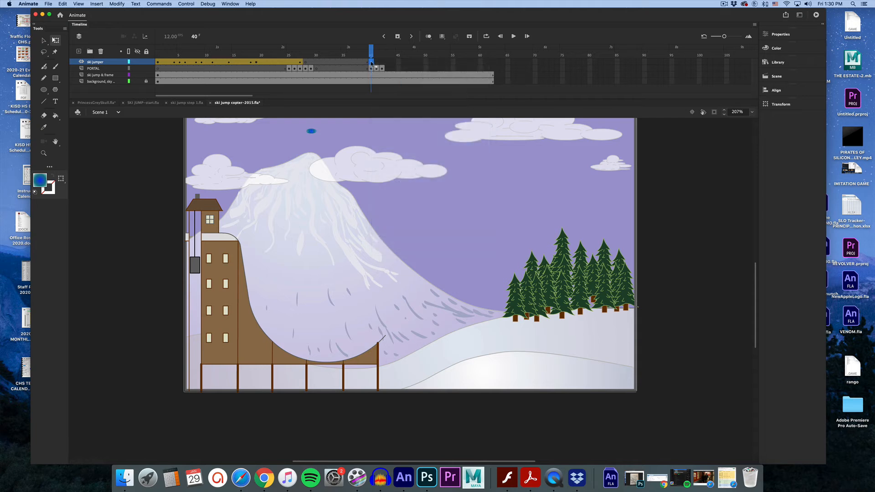
click(764, 64)
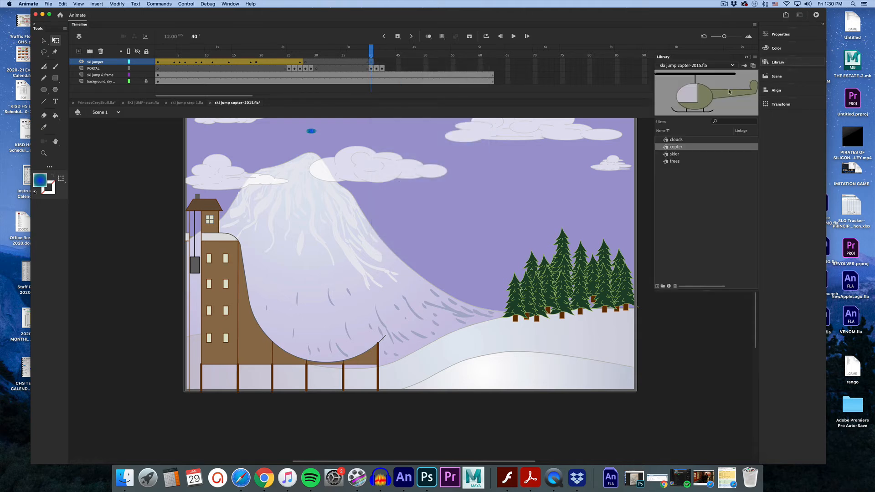
click(678, 155)
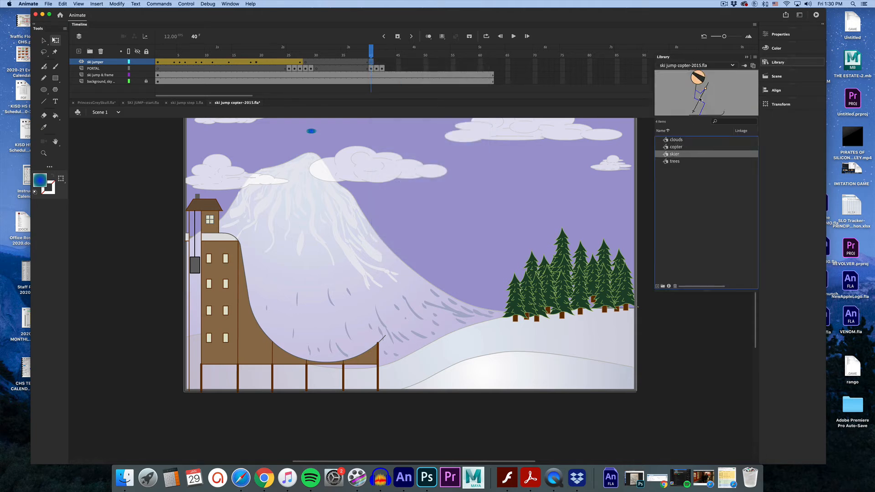
drag(679, 155, 312, 134)
key(v)
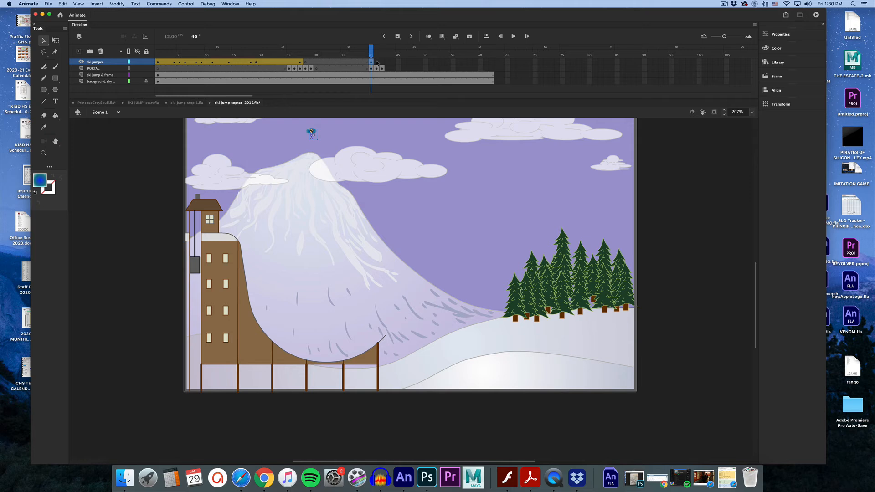
Add ski jumper keyframes at frames 41 and 42 and lower the skier out of the portal toward the peak
right_click(377, 62)
click(384, 114)
key(super+shift+v)
right_click(382, 62)
Reverse the copied PORTAL keyframes at frames 43 and 44 so the sky portal shrinks closed
click(393, 68)
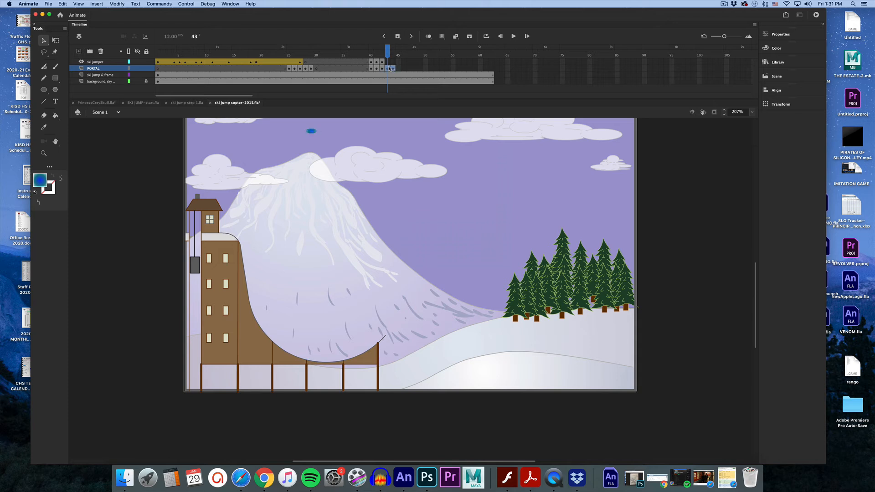
right_click(393, 69)
click(426, 223)
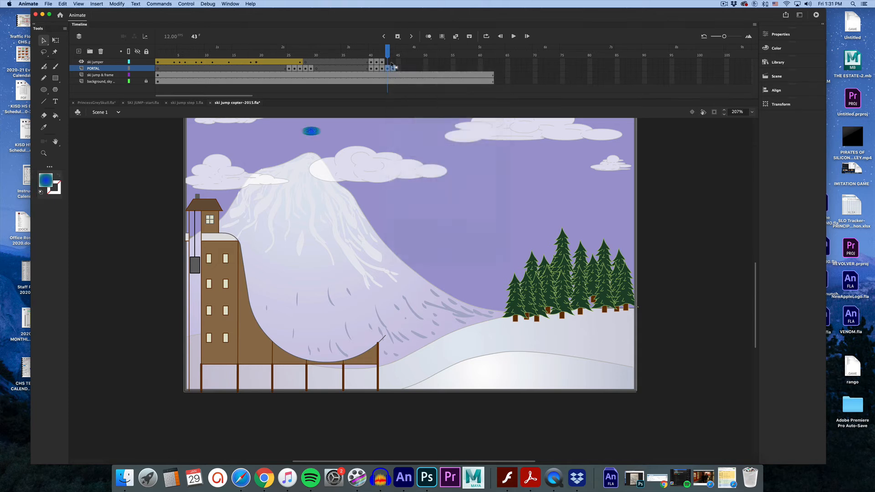
mouse_move(388, 49)
mouse_down()
mouse_move(370, 51)
mouse_move(394, 55)
mouse_up()
Extend the ski jumper layer's frames to frame 62
click(382, 62)
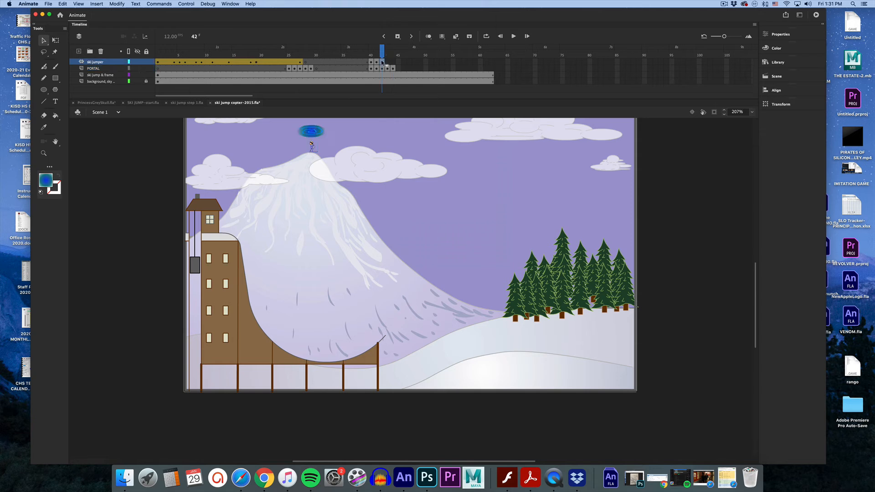
click(387, 62)
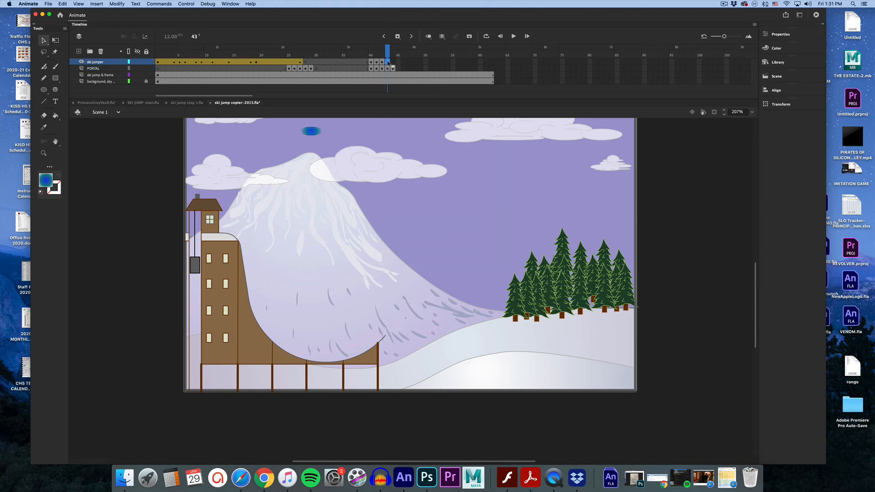
right_click(492, 62)
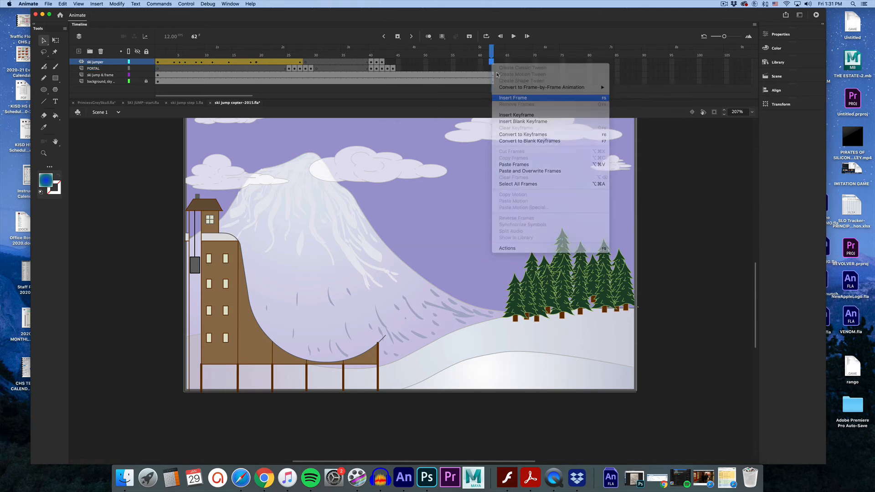
click(512, 98)
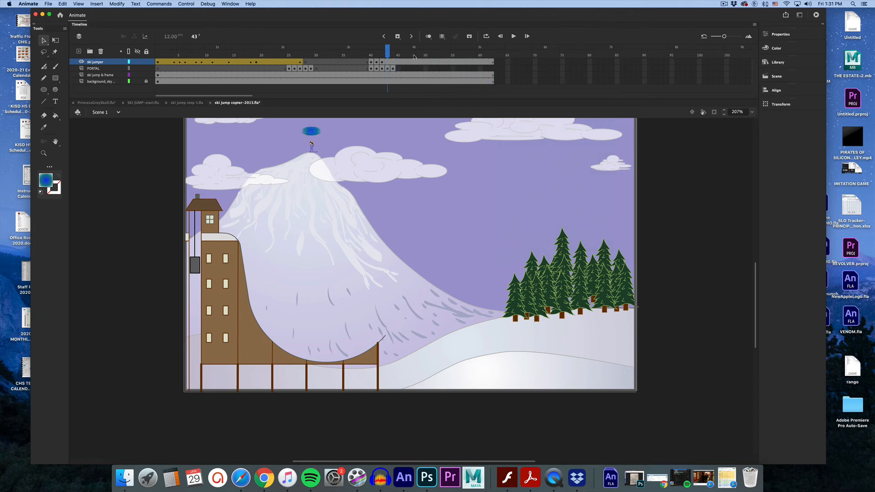
Extend the ski jumper, ski jump & frame and background layers to frame 80
drag(474, 49, 463, 49)
right_click(586, 64)
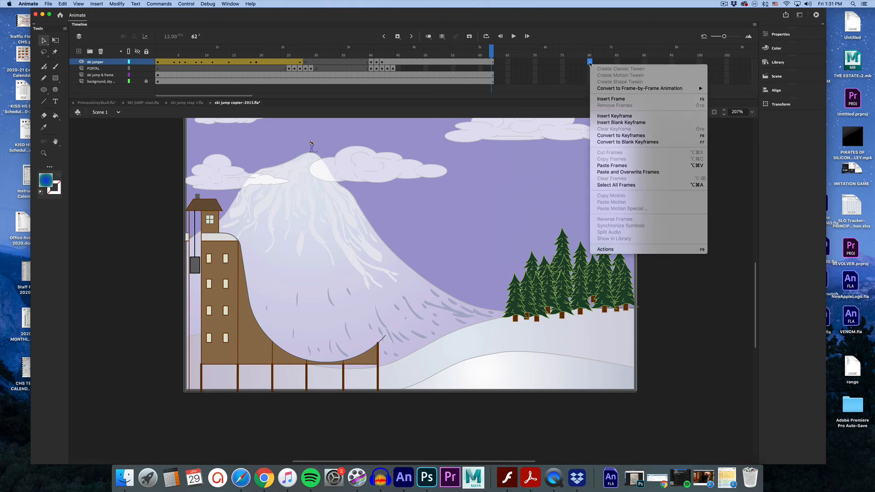
click(601, 99)
right_click(589, 81)
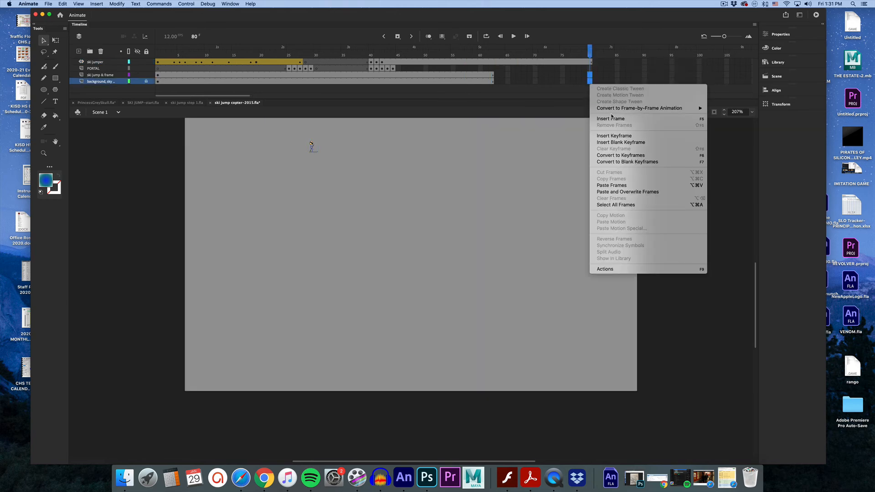
key(Return)
Create a motion tween from frame 42 on the ski jumper layer and move the skier to the edge of the trees at frame 65
drag(569, 55, 405, 56)
click(383, 63)
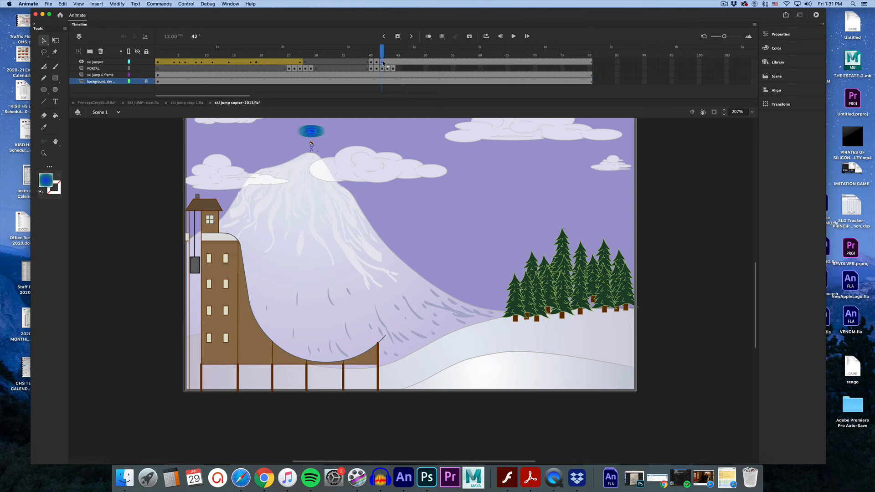
right_click(384, 64)
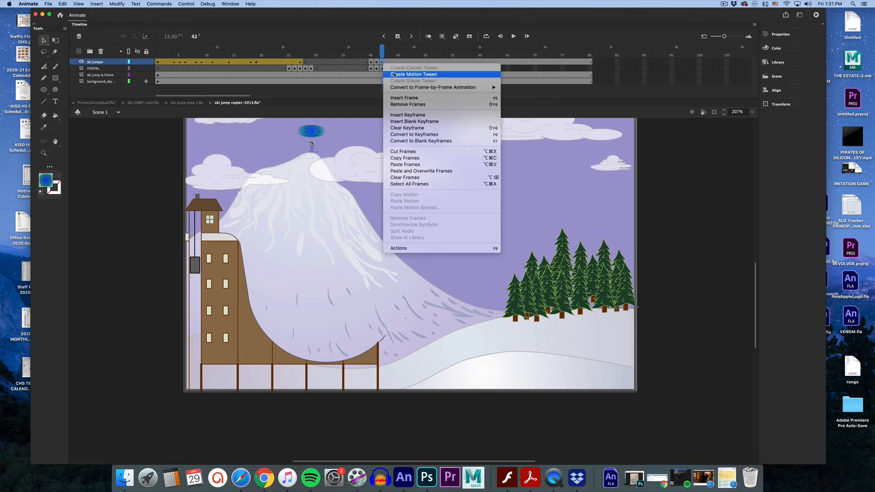
click(401, 75)
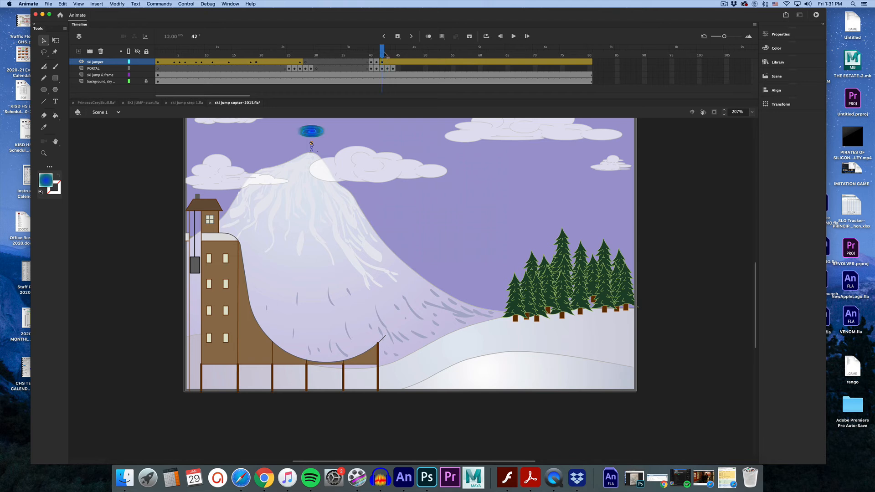
drag(385, 55, 508, 60)
drag(309, 144, 503, 302)
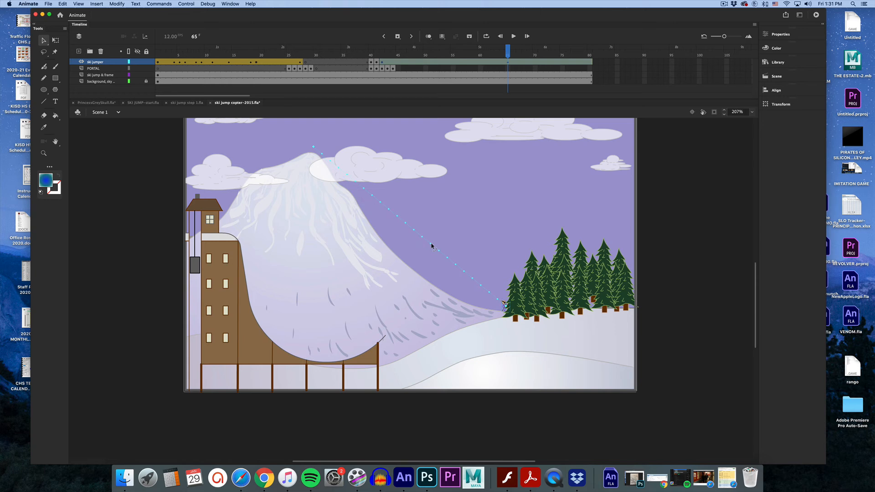
Rotate the skier at frame 43 to match the downhill angle and nudge it up and to the right near the peak
drag(490, 57, 387, 59)
key(q)
click(320, 152)
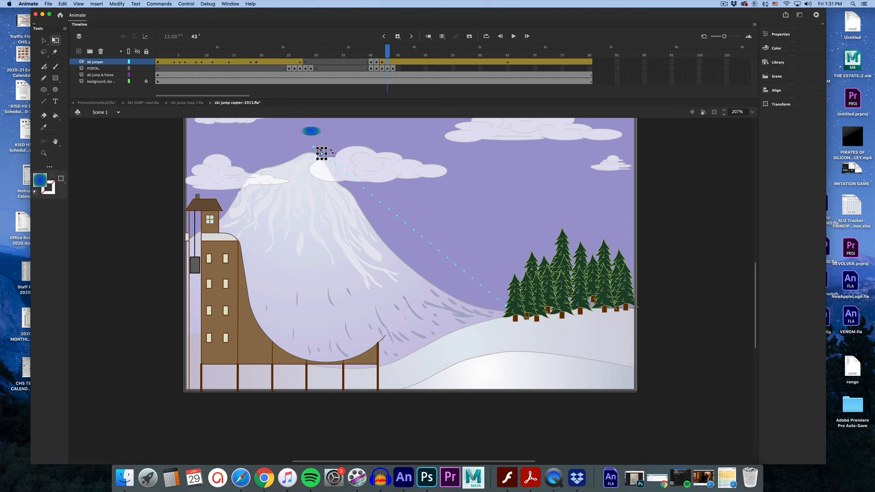
drag(330, 151, 332, 150)
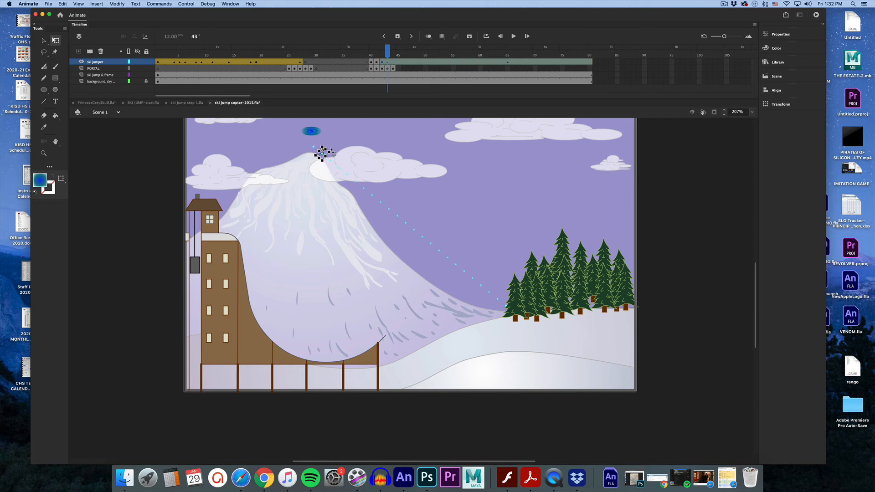
key(Up)
key(Up)
key(Up)
key(Up)
key(Right)
key(Right)
key(Right)
Nudge the skier down onto the mountain slope at frames 44 and 45
drag(388, 51, 392, 51)
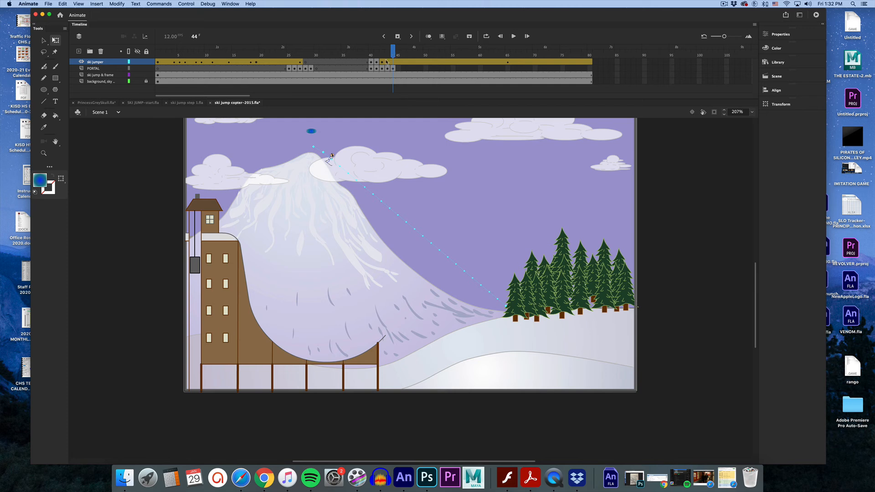
click(331, 158)
key(Down)
key(Down)
key(Down)
key(Down)
click(397, 63)
click(398, 55)
key(Down)
key(Down)
key(Down)
key(Down)
key(Left)
Adjust the skier's rotation at frames 46 and 47 and nudge it into place along the slope
click(404, 57)
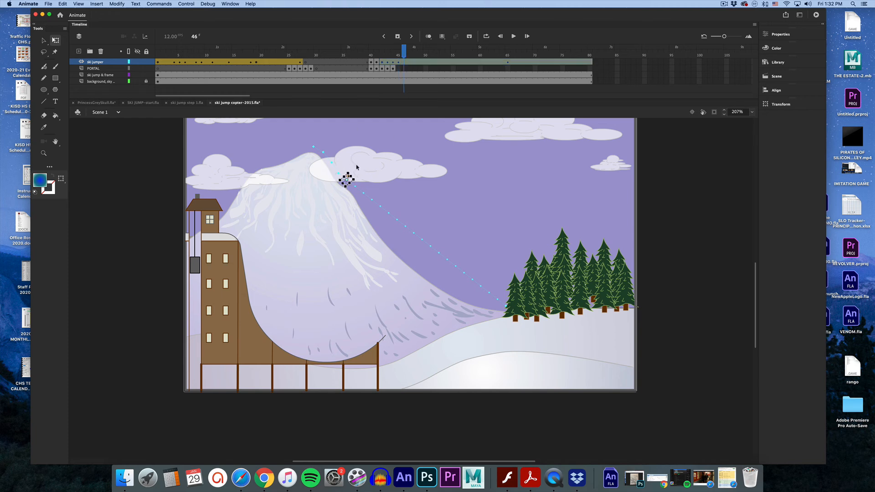
drag(351, 174, 349, 173)
key(Down)
key(Down)
drag(403, 52, 411, 81)
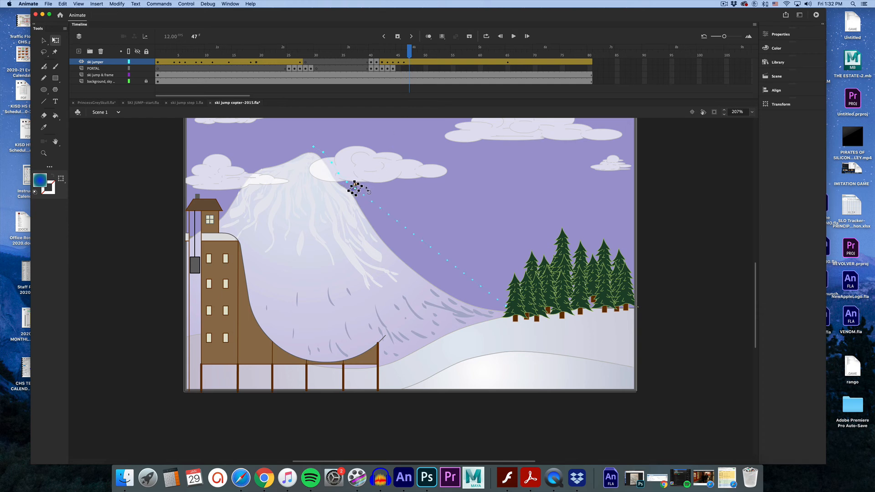
drag(367, 189, 366, 188)
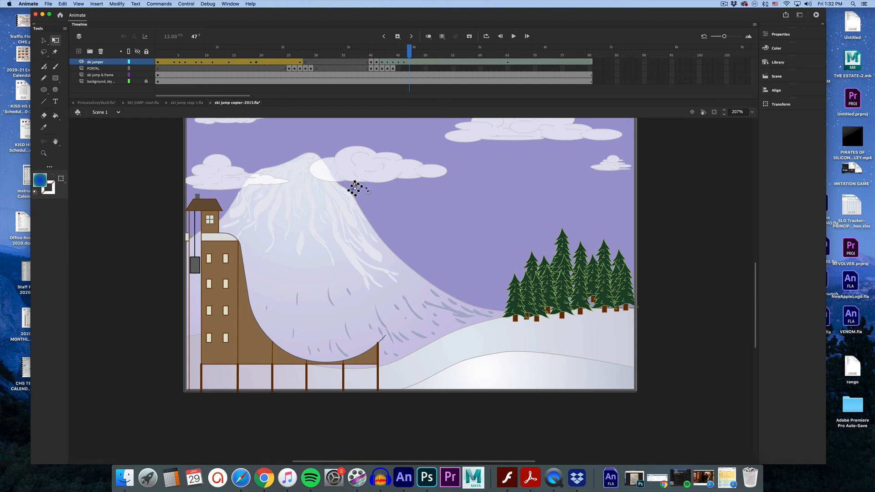
key(Right)
key(Right)
key(Right)
key(Down)
key(Down)
Bend the skier's motion path down to follow the lower mountain slope, with its keyframe at frame 60
click(415, 56)
drag(436, 57, 464, 57)
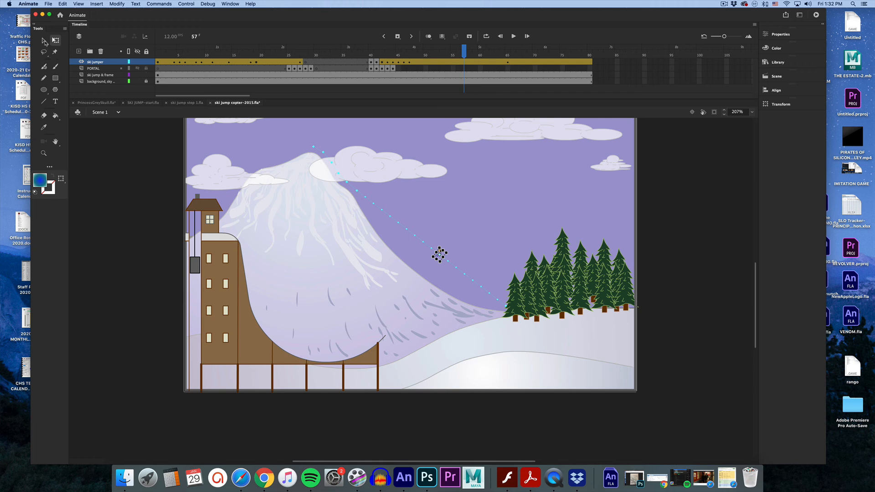
click(43, 40)
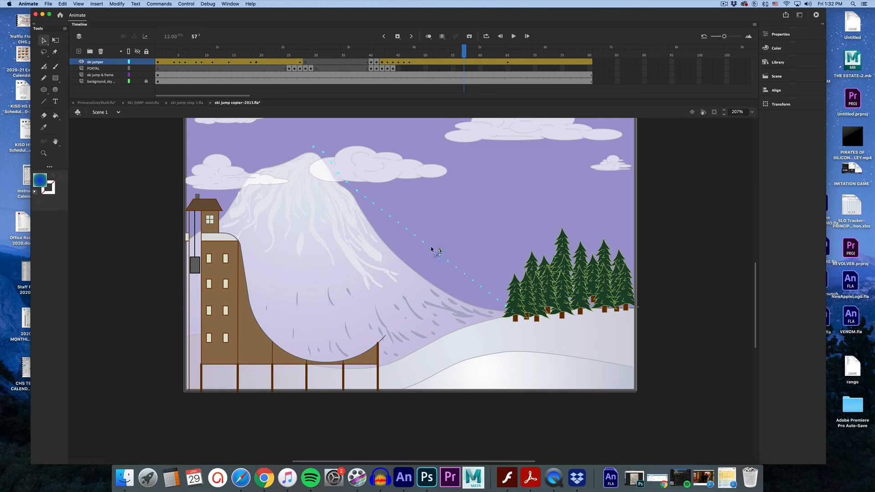
drag(429, 253, 420, 268)
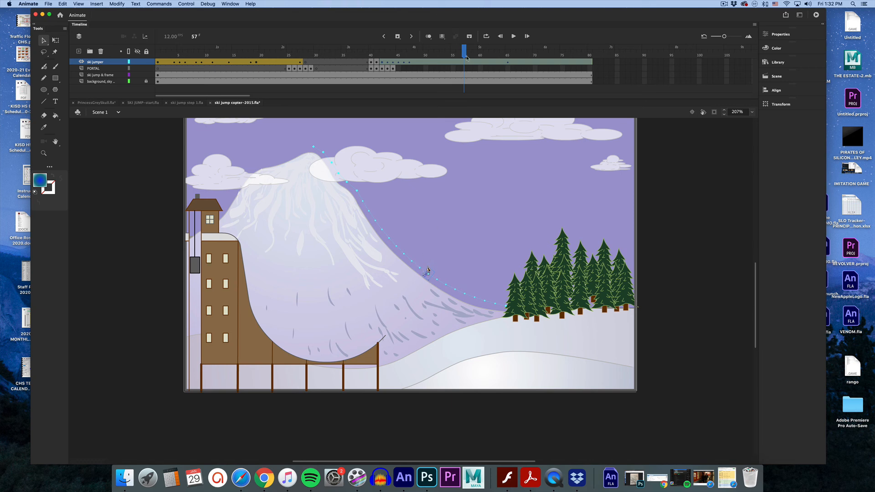
drag(459, 57, 478, 63)
Rotate the skier at frames 53, 47 and 50 to match the angle of the slope
drag(480, 51, 443, 57)
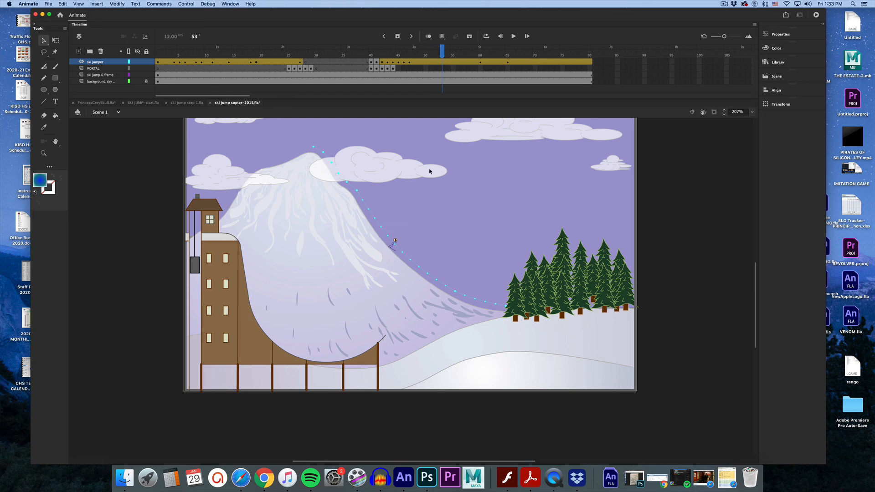
click(56, 40)
drag(408, 246, 410, 240)
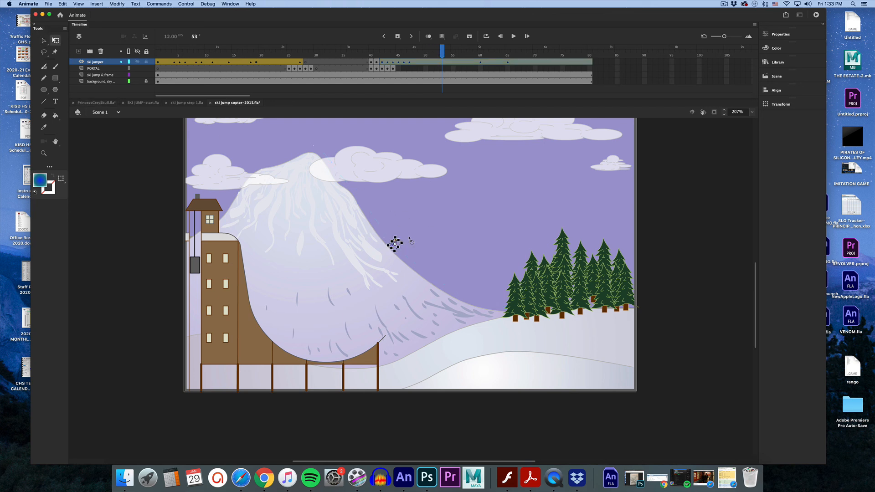
drag(441, 53, 412, 56)
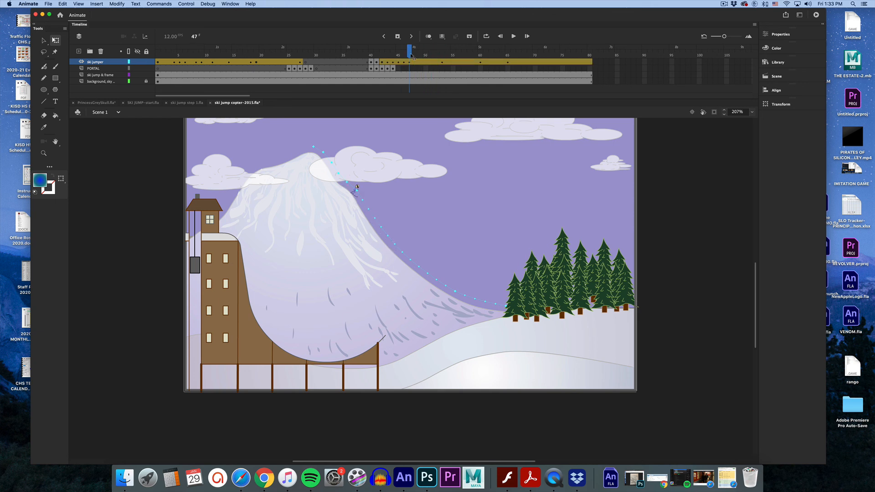
click(357, 189)
drag(369, 195, 370, 196)
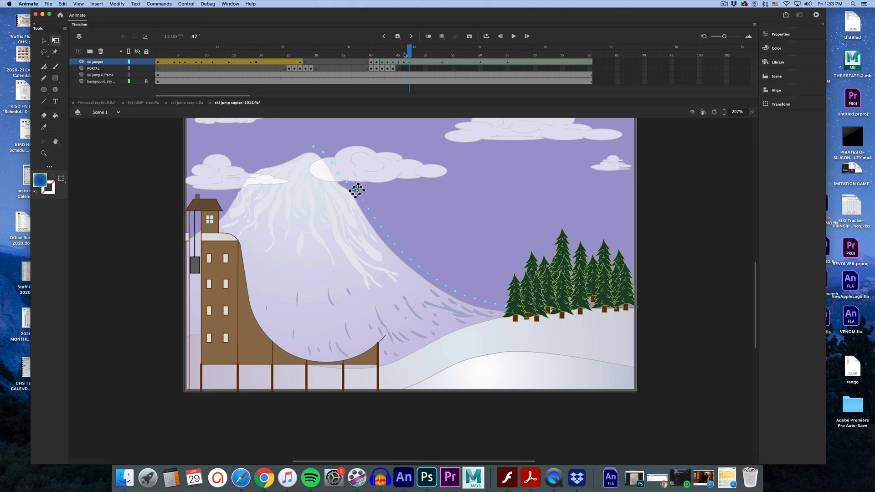
click(420, 56)
click(426, 57)
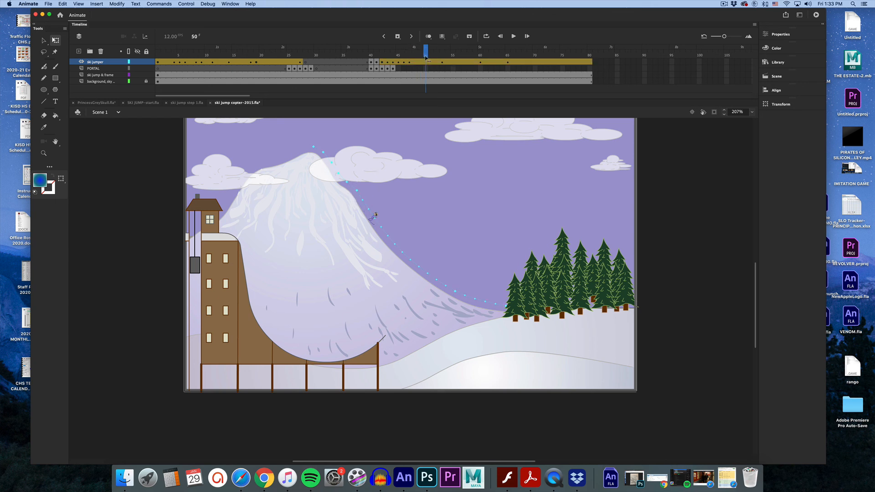
click(375, 217)
drag(388, 222, 389, 223)
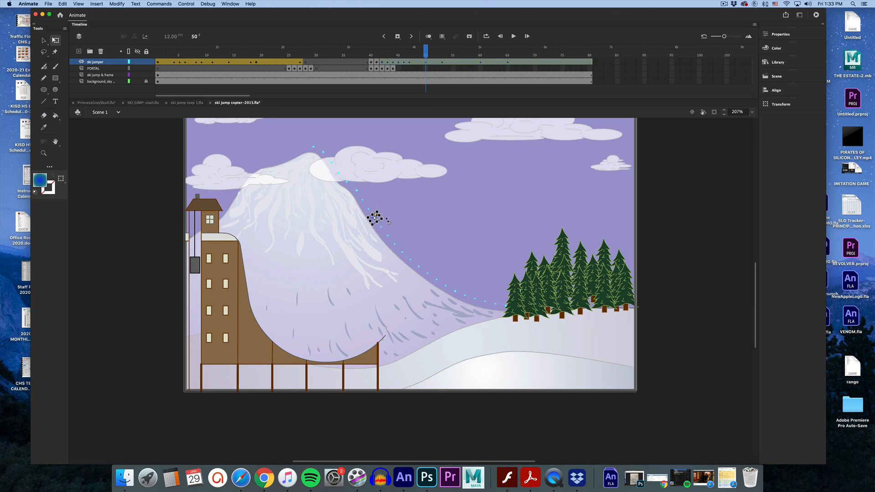
Adjust the skier's tilt at frames 65 and 63 for its arrival at the edge of the trees
click(417, 55)
drag(417, 55, 510, 62)
click(505, 296)
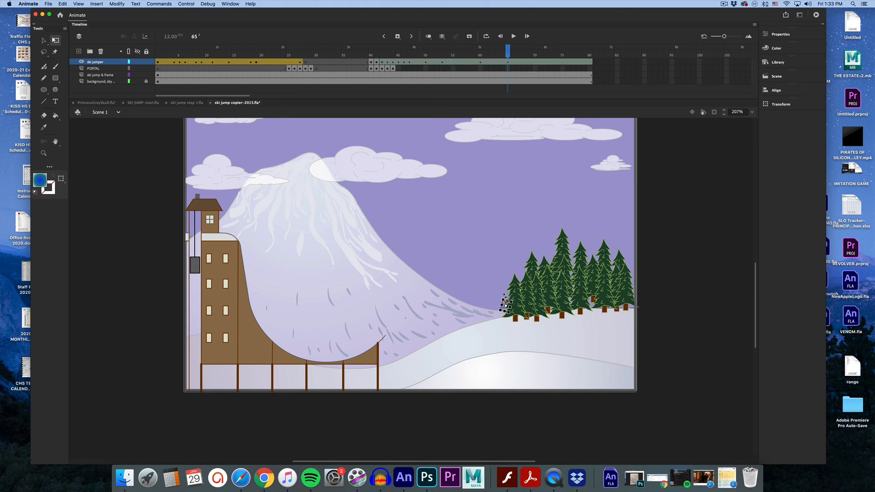
click(505, 305)
mouse_move(509, 50)
mouse_down()
mouse_move(420, 51)
mouse_move(497, 62)
mouse_up()
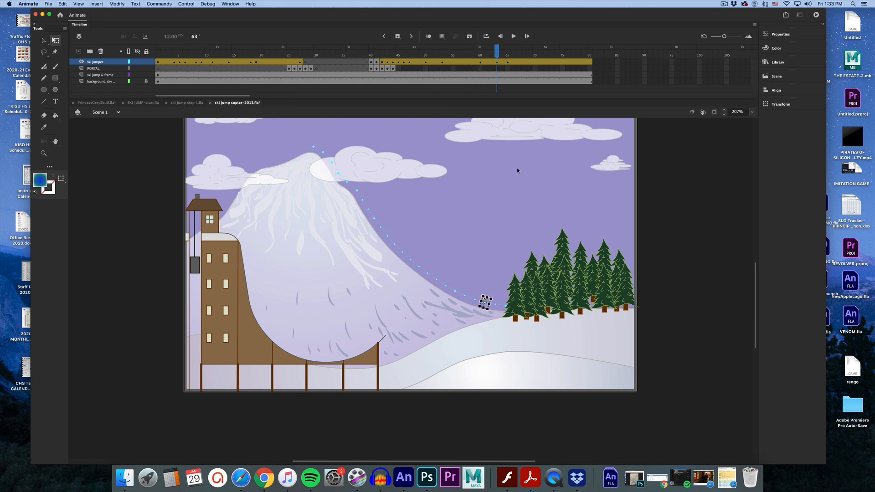
Remove the ski jumper layer's frames from frame 66 to frame 80
click(589, 62)
drag(536, 64, 514, 64)
right_click(519, 67)
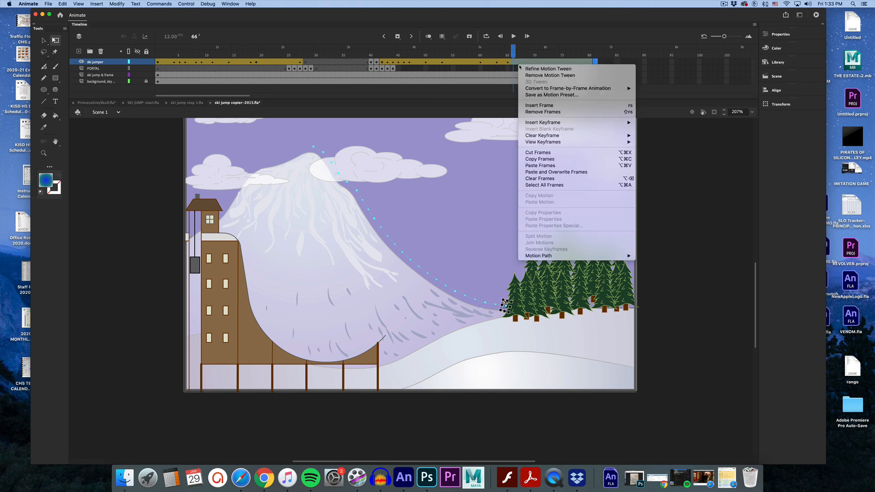
click(542, 112)
Test the scene to watch the full ski jump and portal animation, and close the preview
drag(513, 50, 178, 53)
key(super+Return)
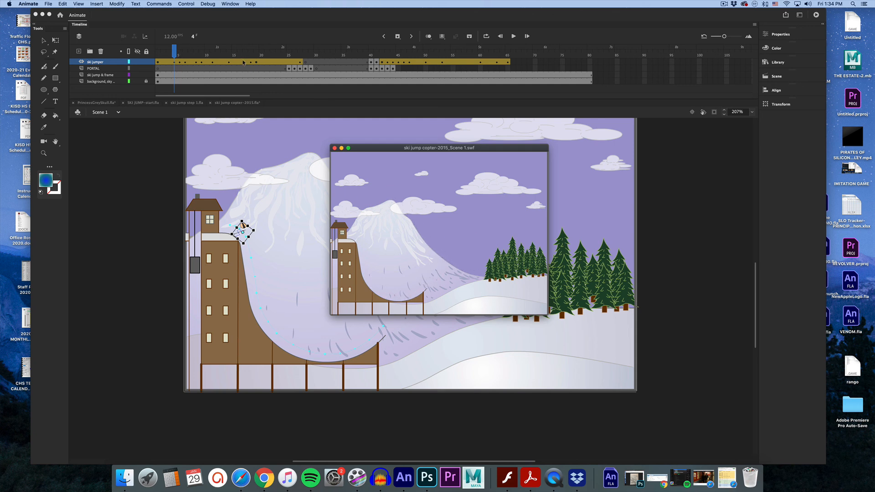
key(super+w)
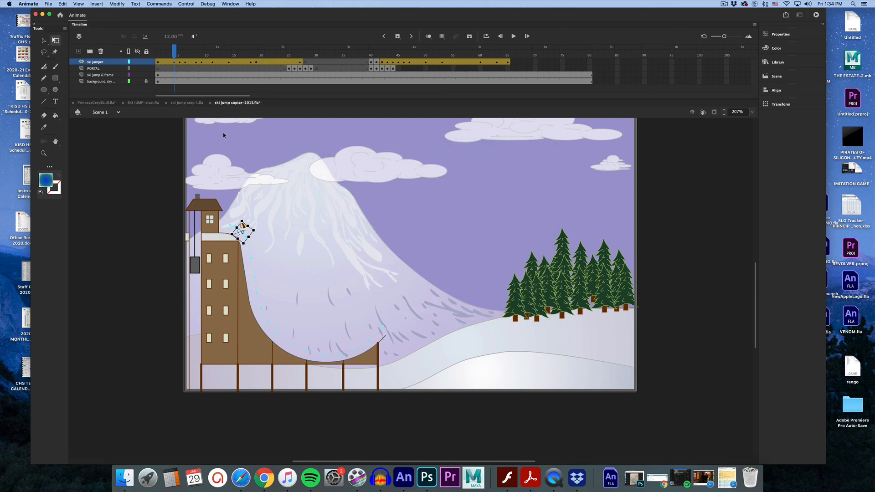